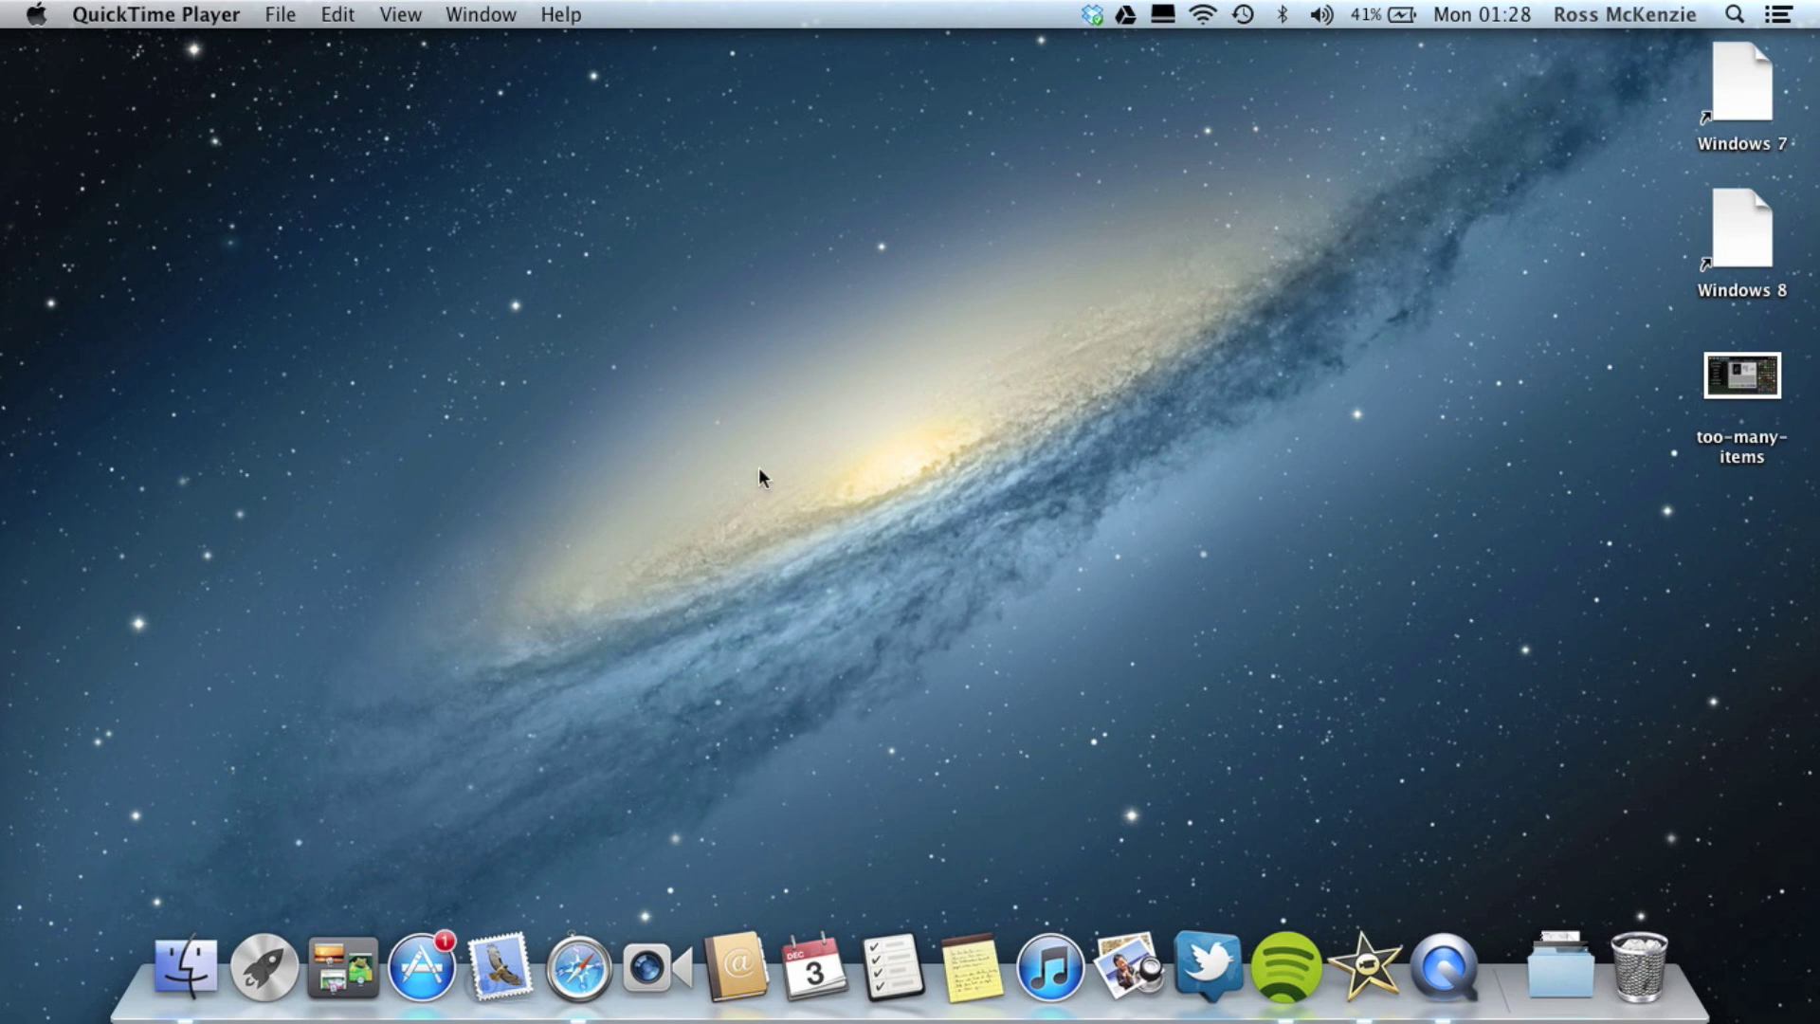
Step: Open a new Finder window and go to the ~/library folder
{"action": "right_click", "coordinate": [196, 964]}
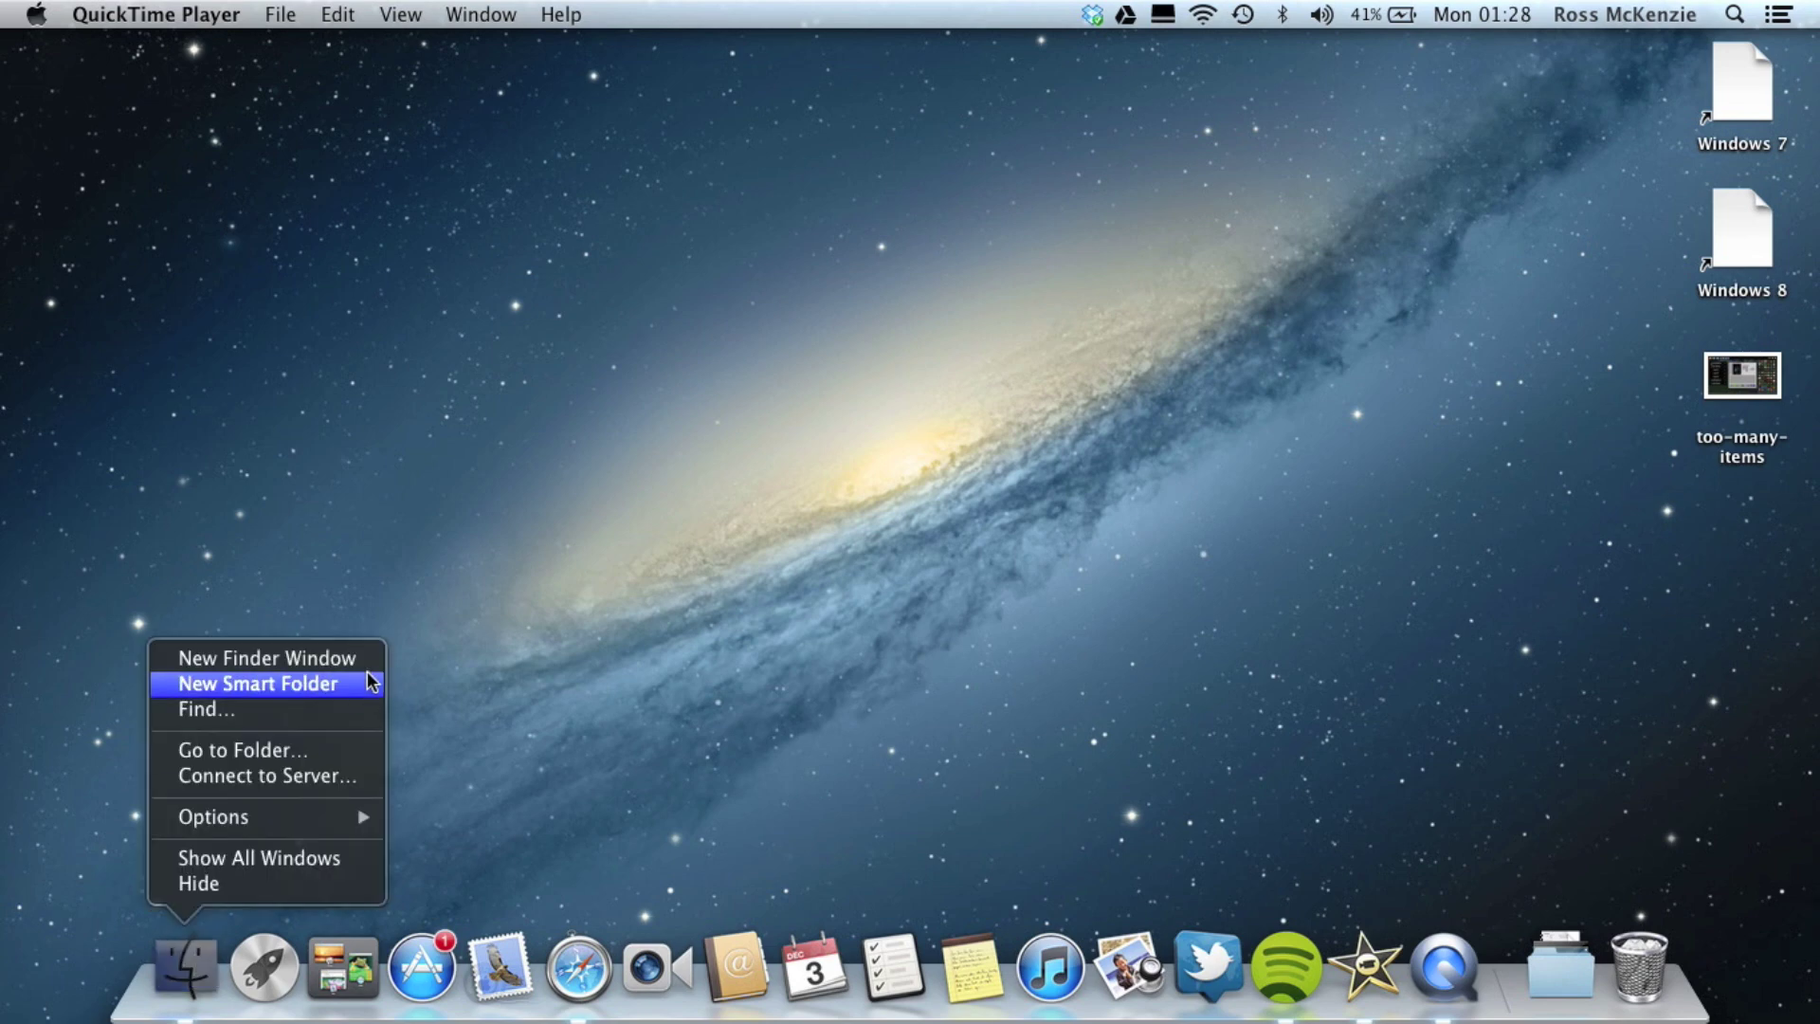
{"action": "left_click", "coordinate": [369, 660]}
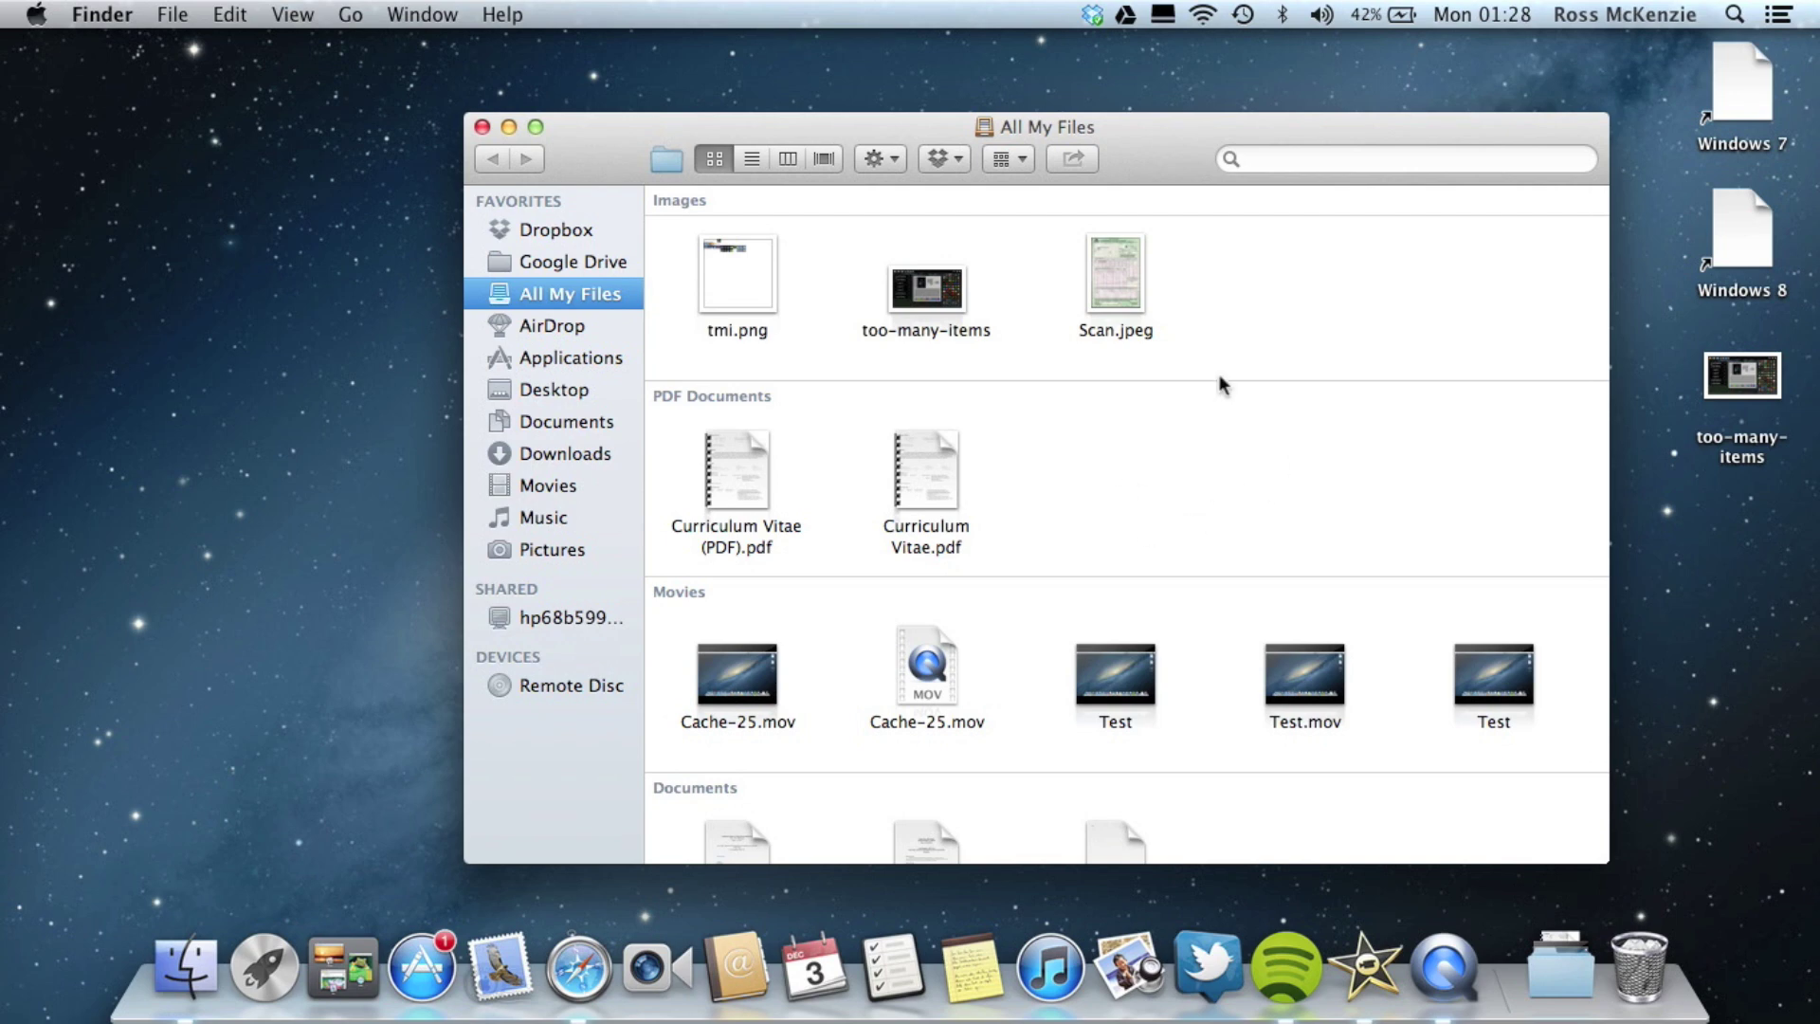
{"action": "key", "text": "super+shift+g"}
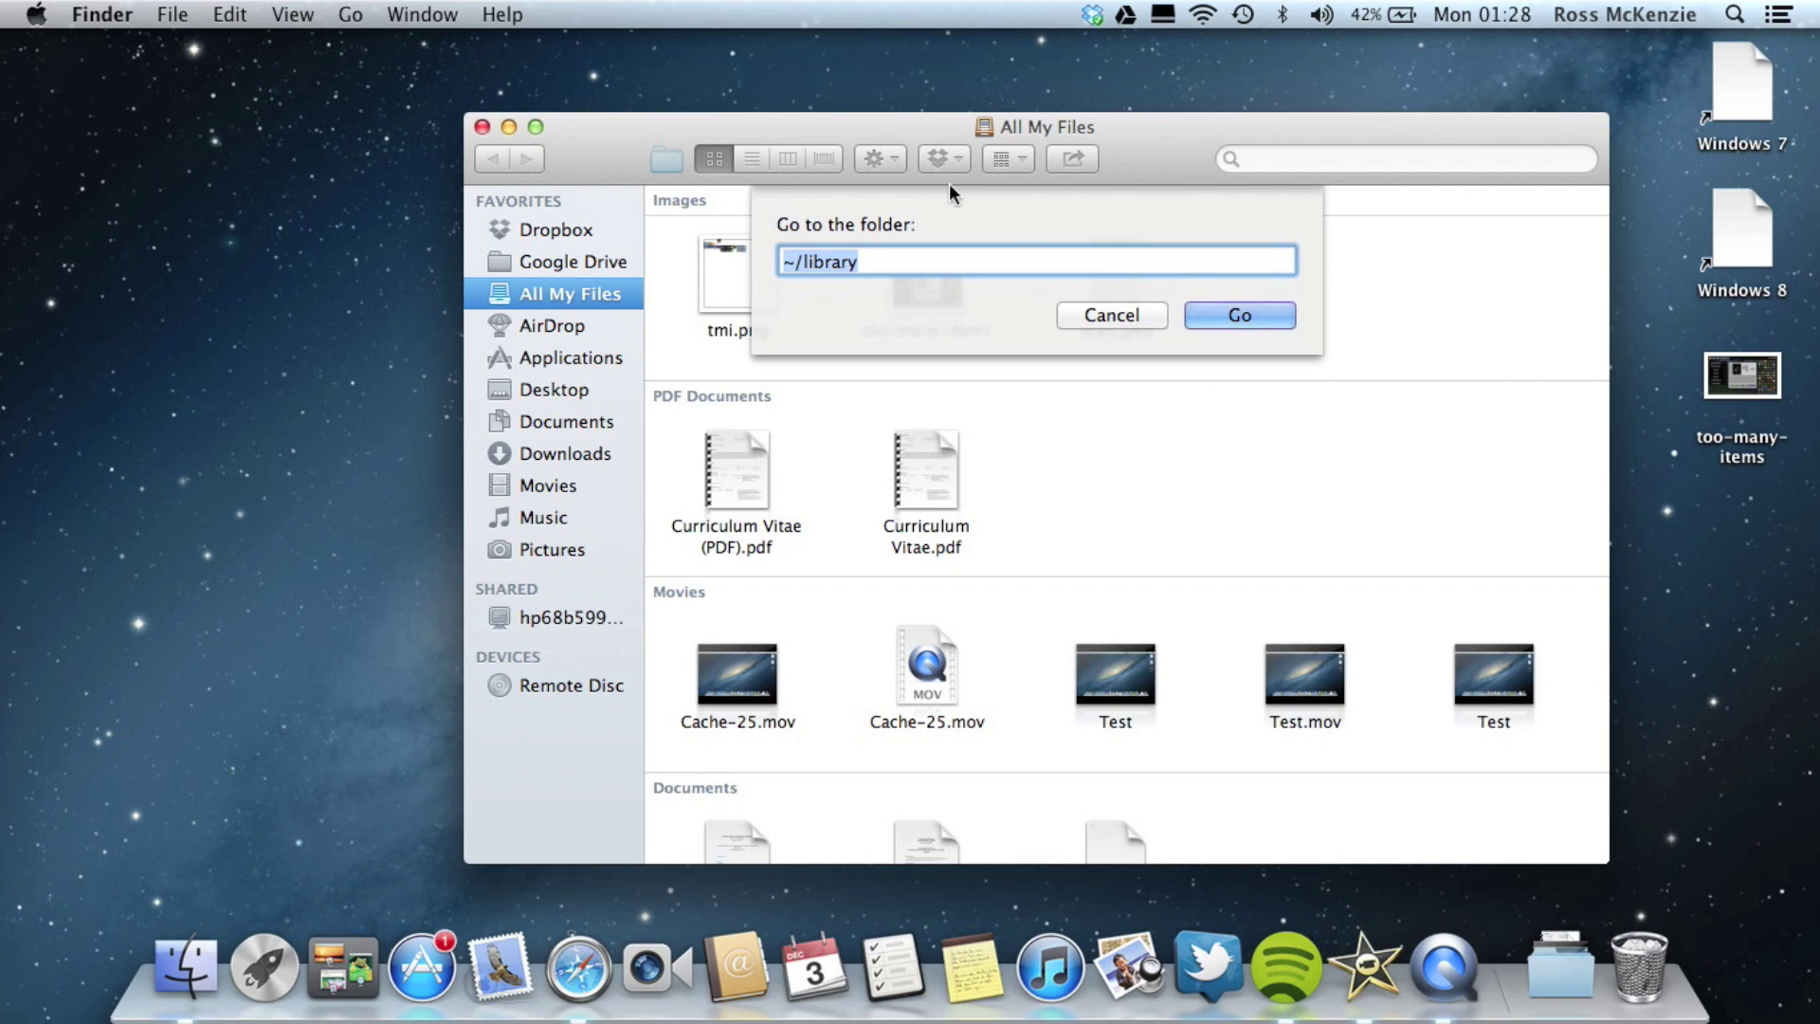
{"action": "left_click_drag", "start_coordinate": [899, 264], "coordinate": [782, 261]}
{"action": "left_click", "coordinate": [1245, 318]}
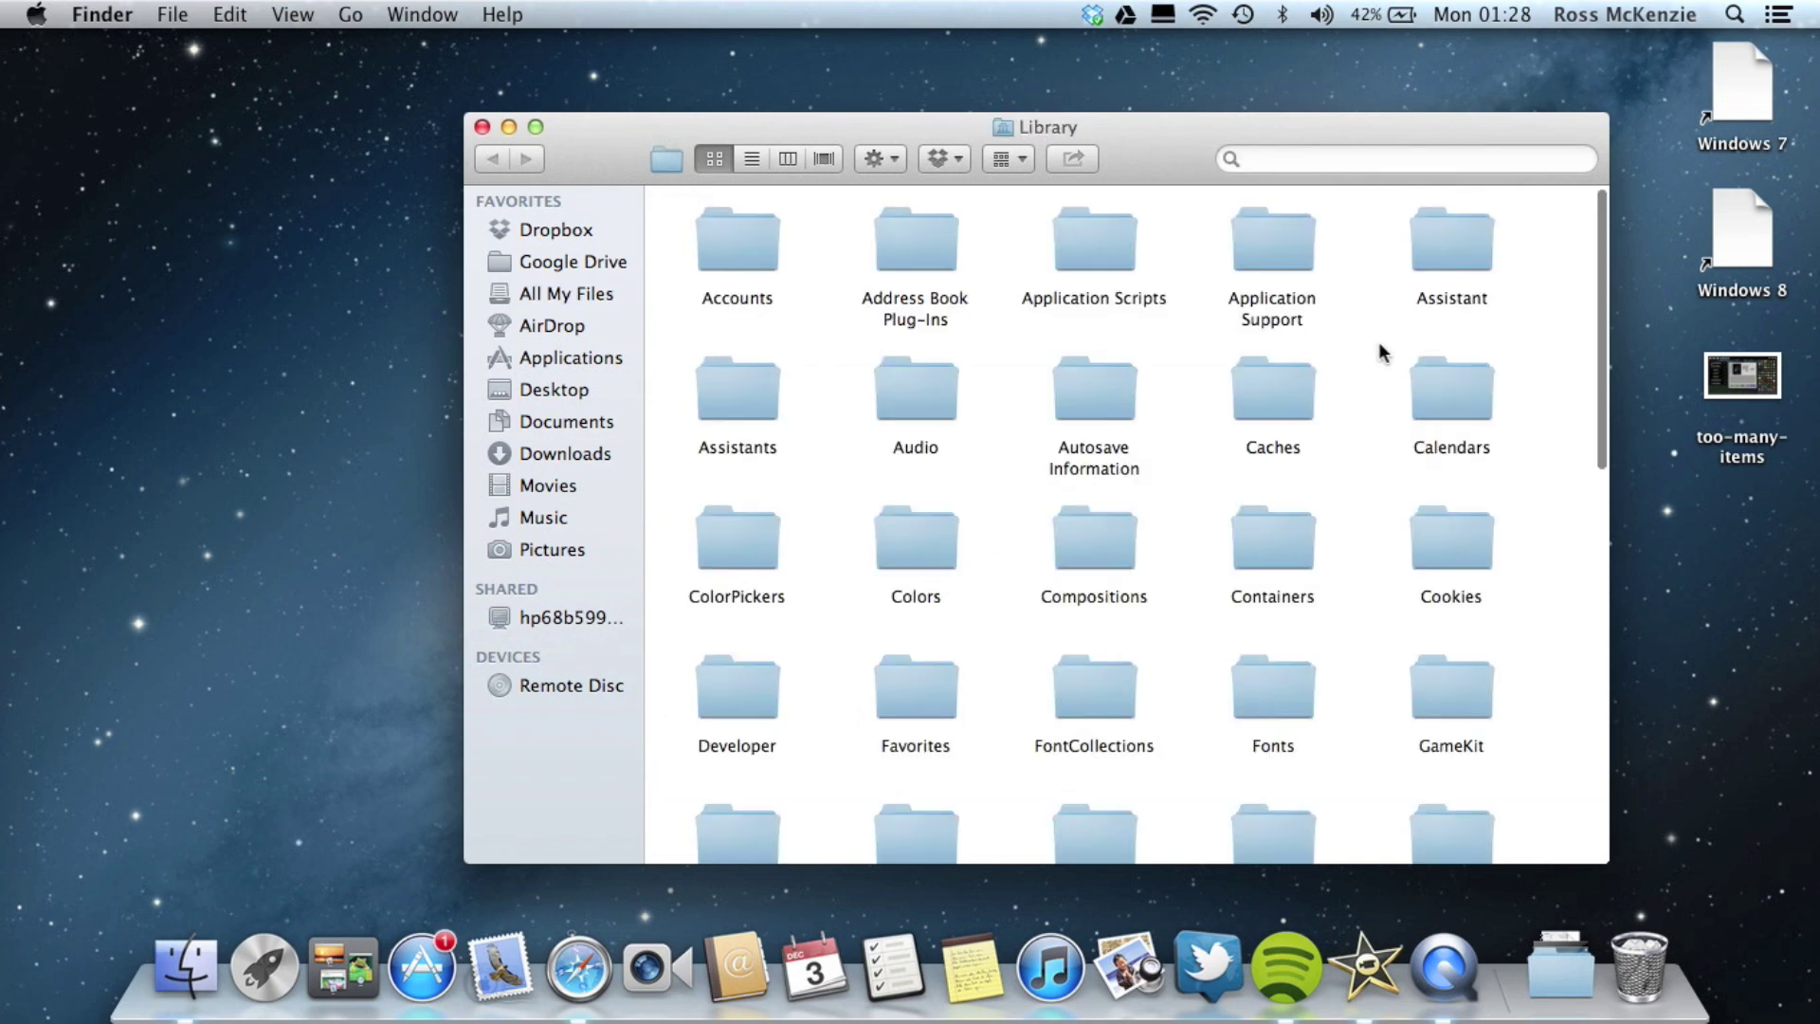
Step: Navigate into Application Support > minecraft > bin
{"action": "double_click", "coordinate": [1292, 237]}
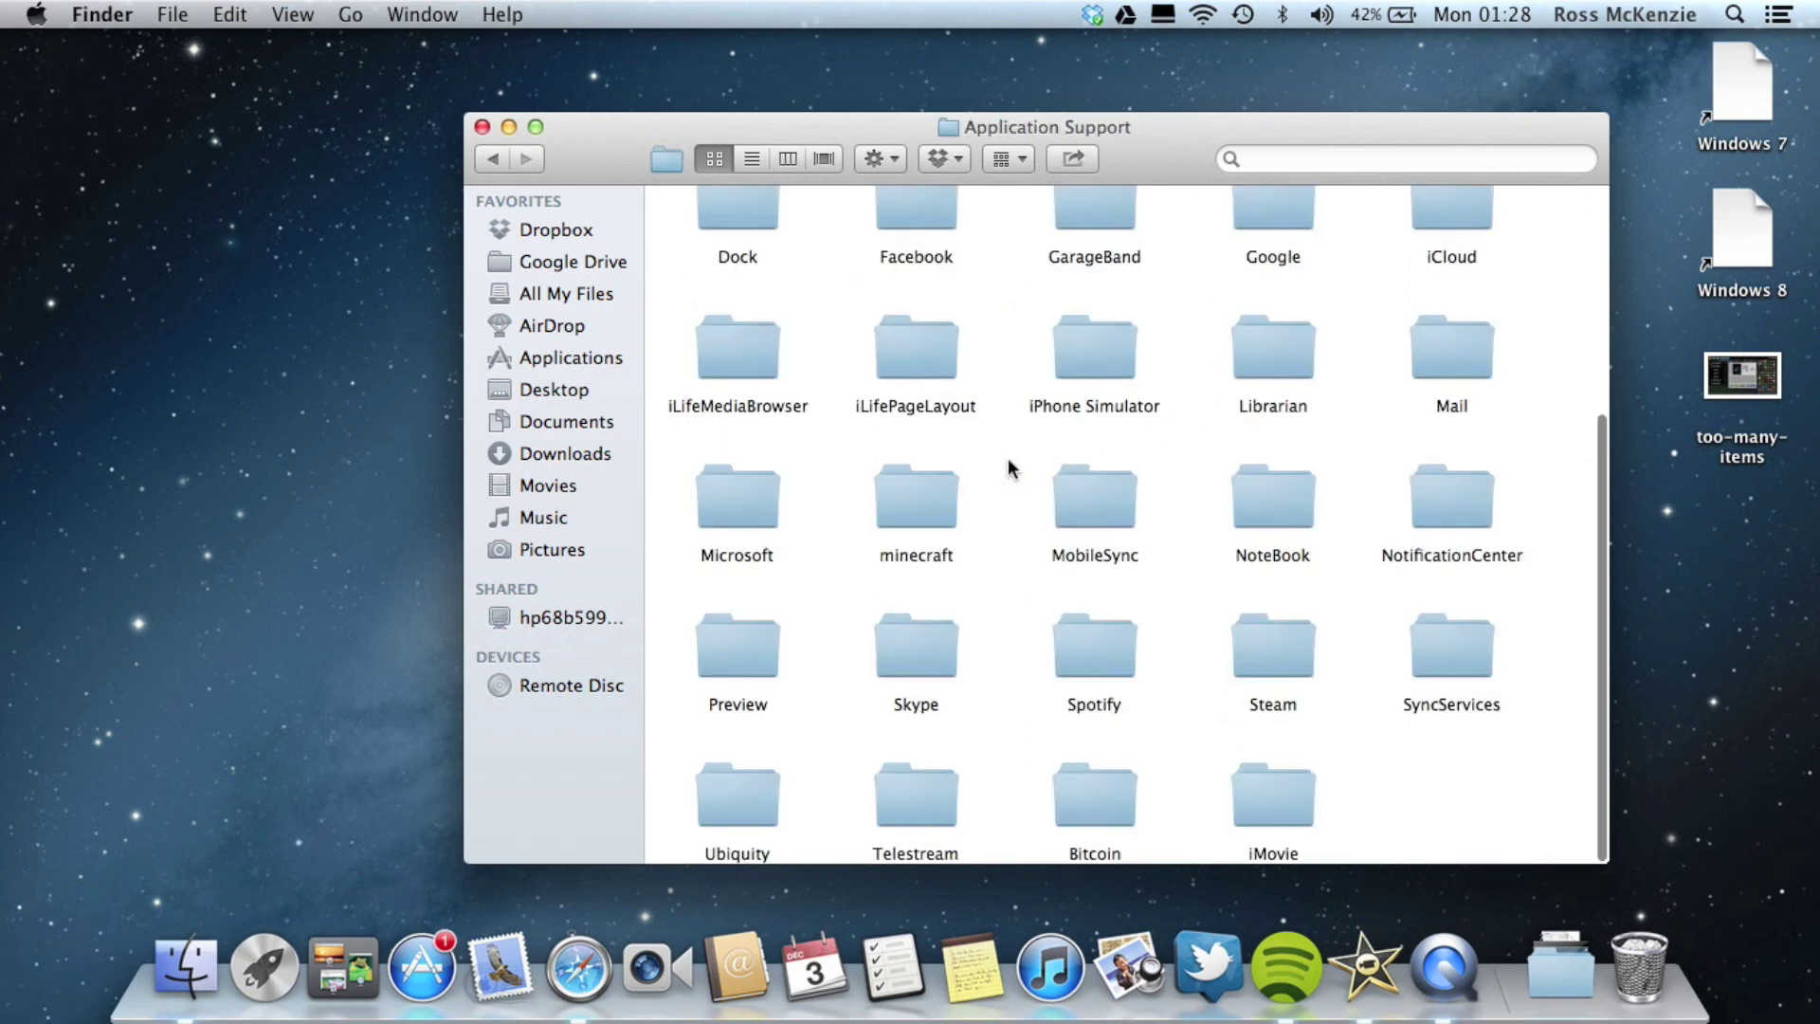
{"action": "double_click", "coordinate": [937, 500]}
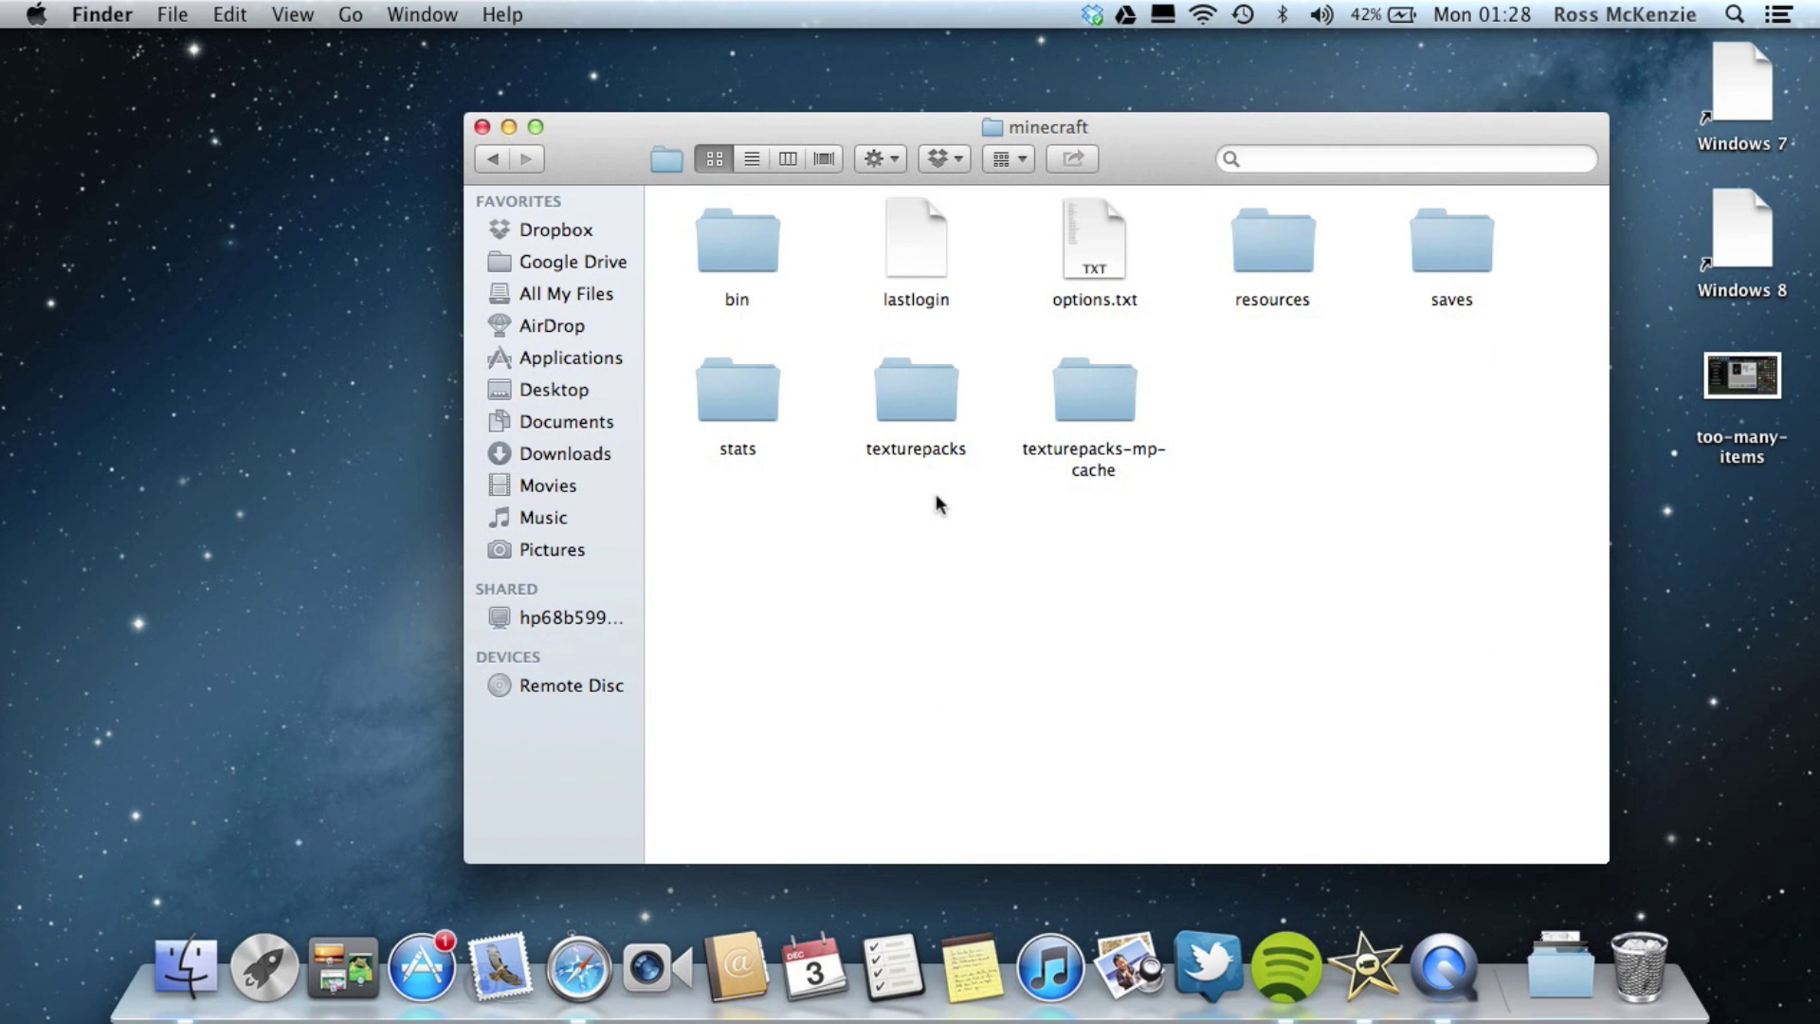
{"action": "double_click", "coordinate": [739, 240]}
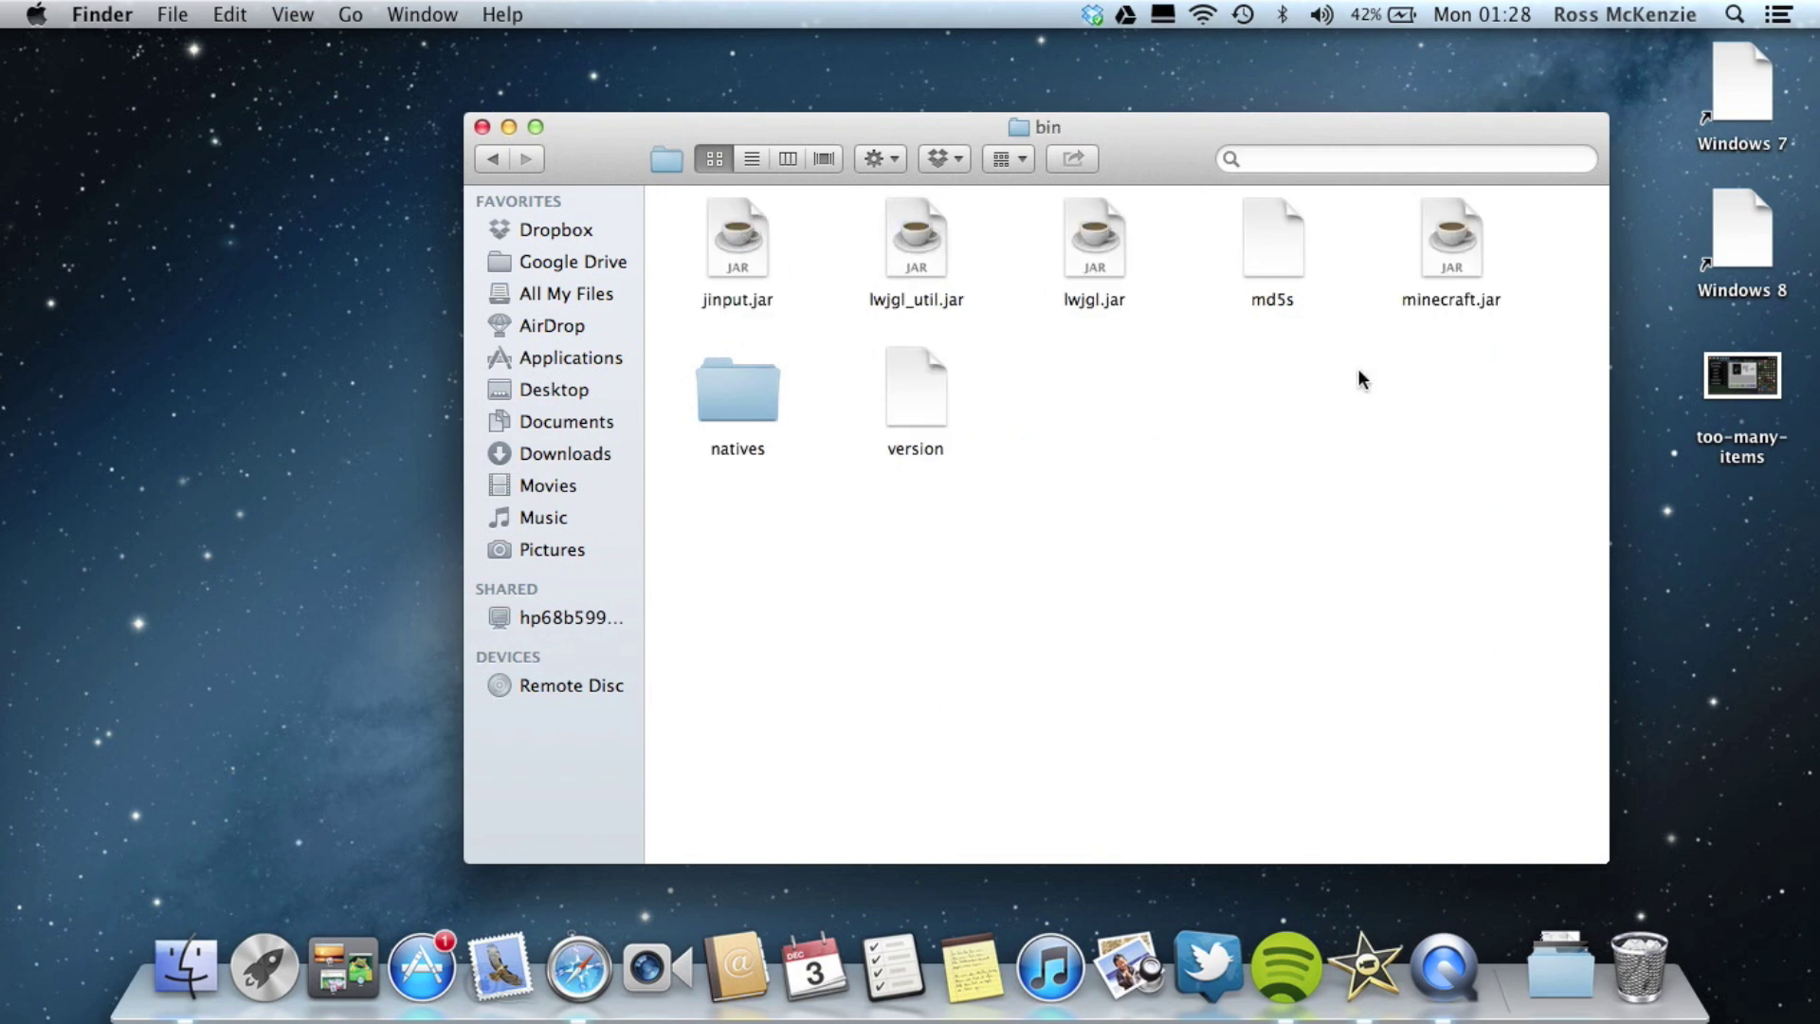
Step: Extract minecraft.jar into the bin folder with The Unarchiver, then move the bin window left
{"action": "right_click", "coordinate": [1464, 256]}
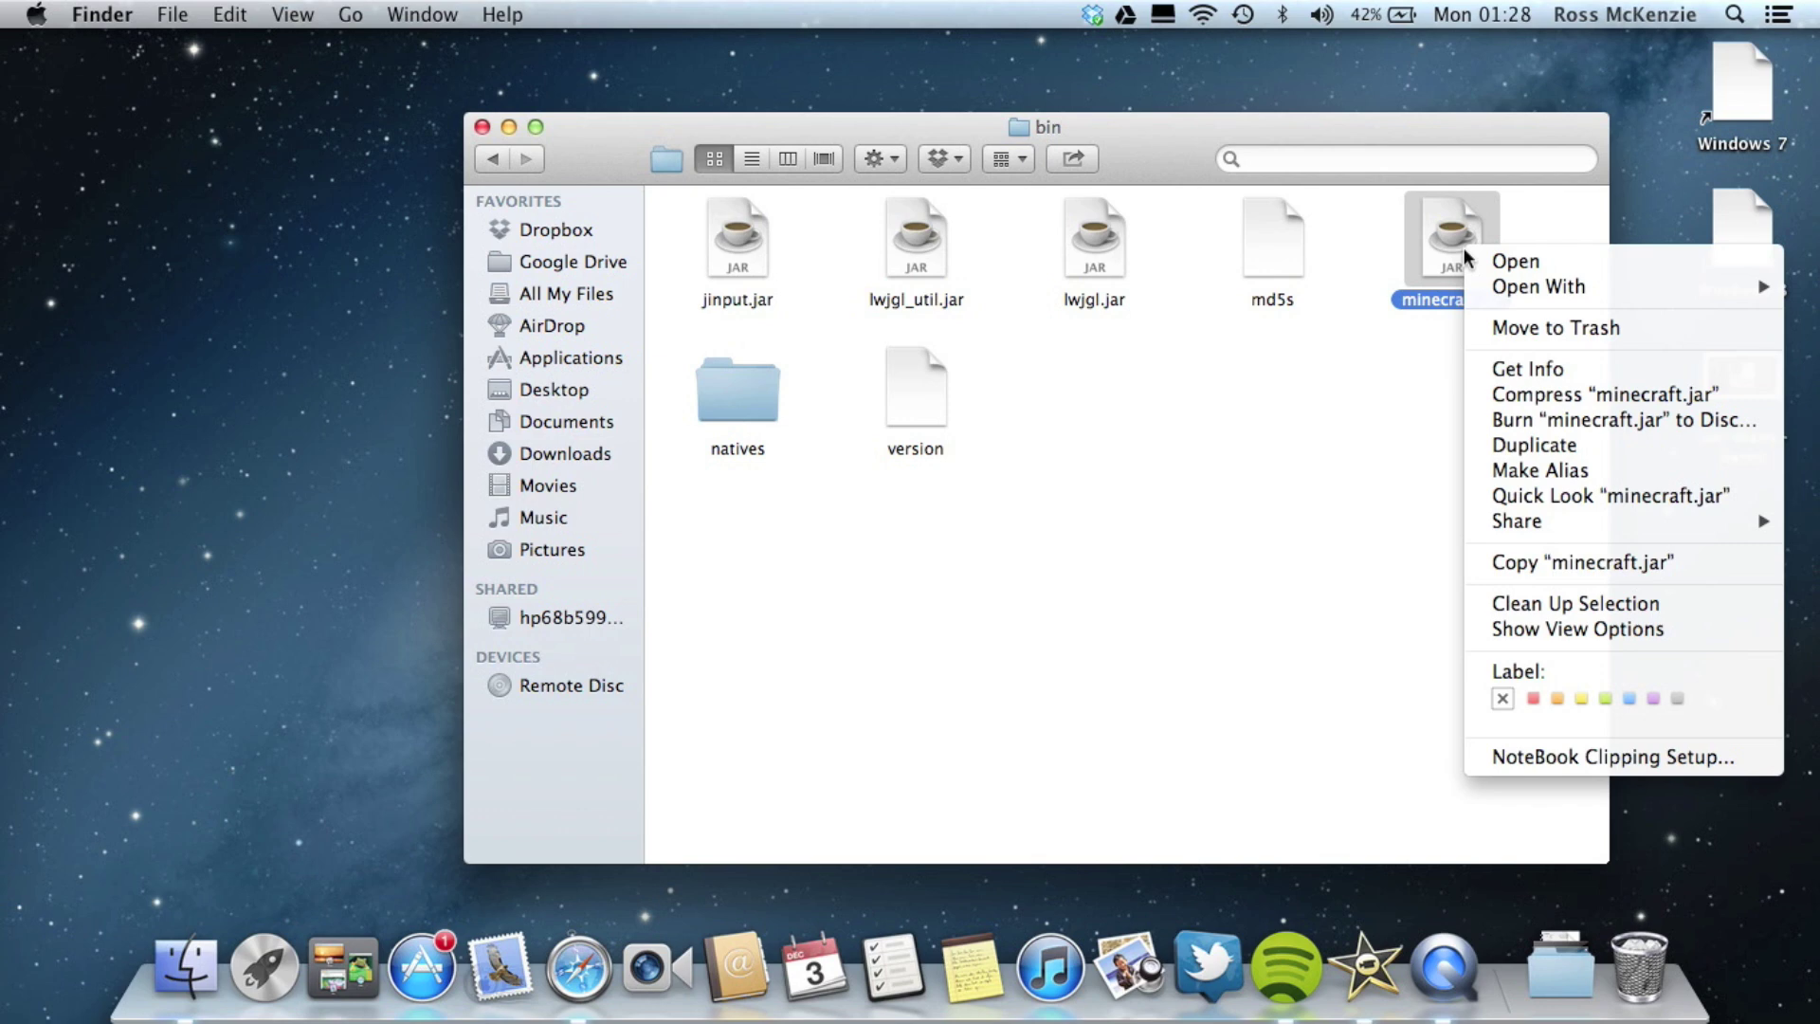
{"action": "mouse_move", "coordinate": [1538, 287]}
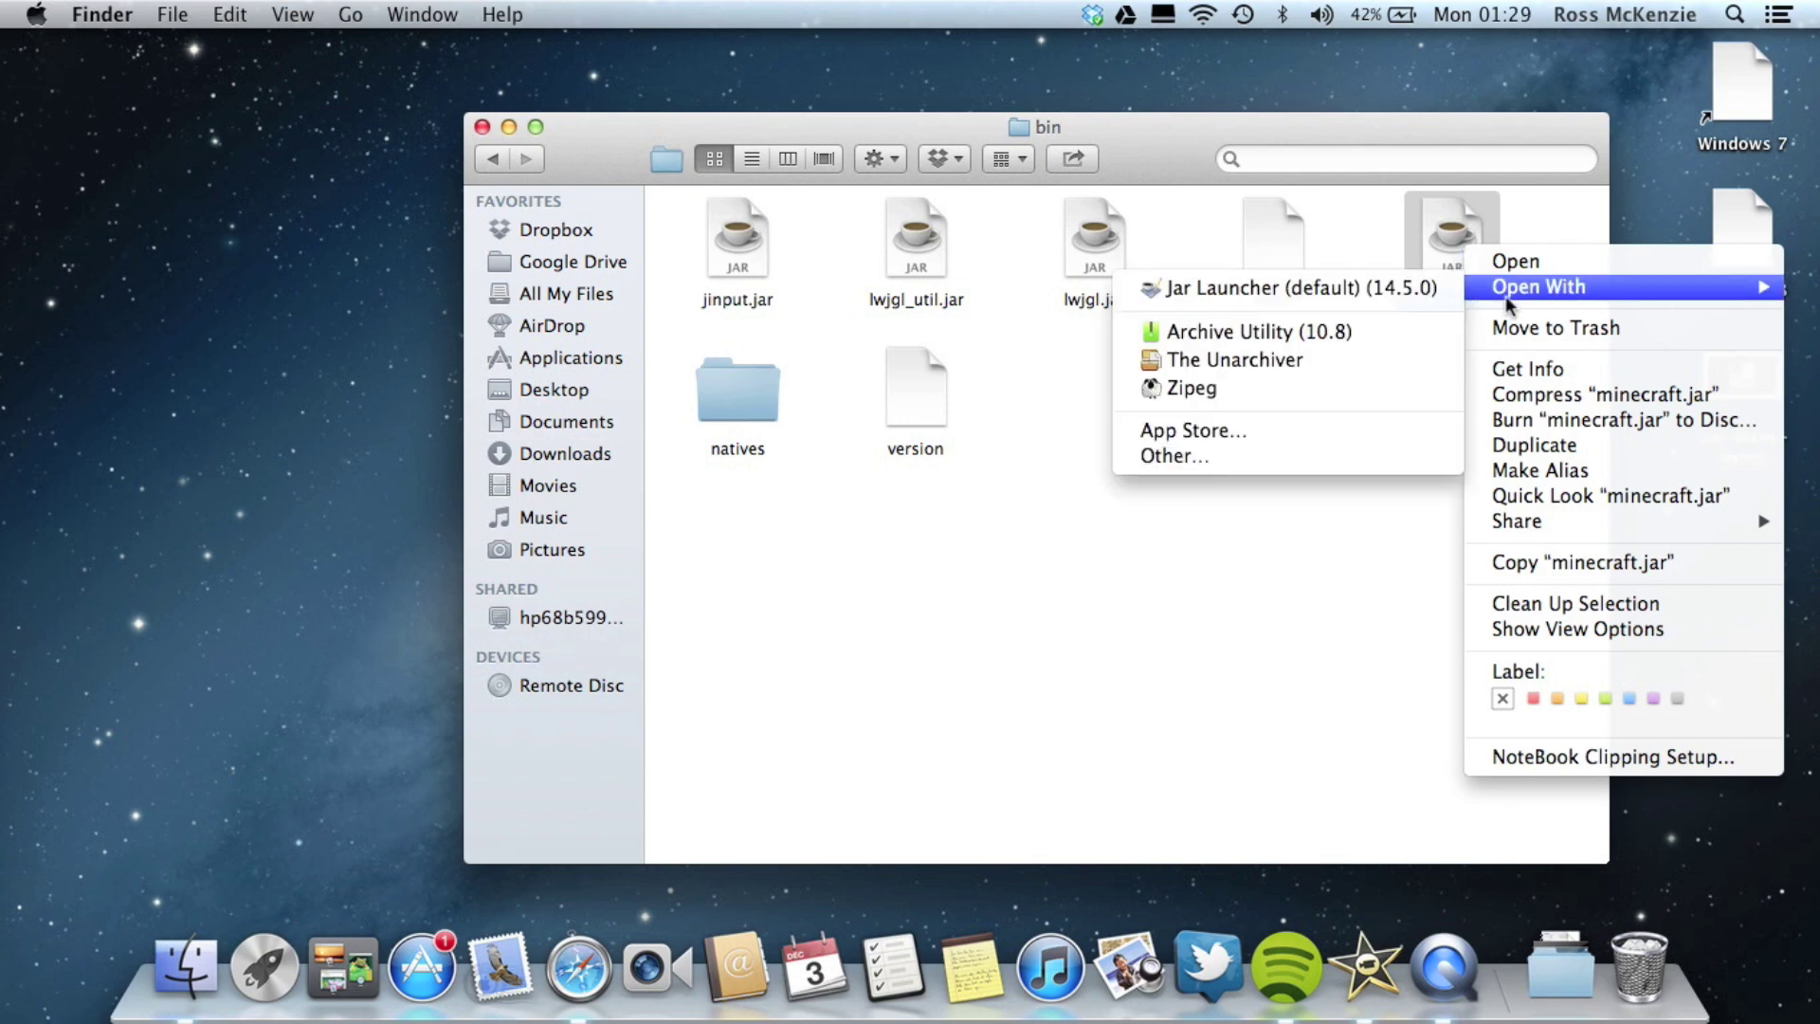
{"action": "left_click", "coordinate": [1379, 358]}
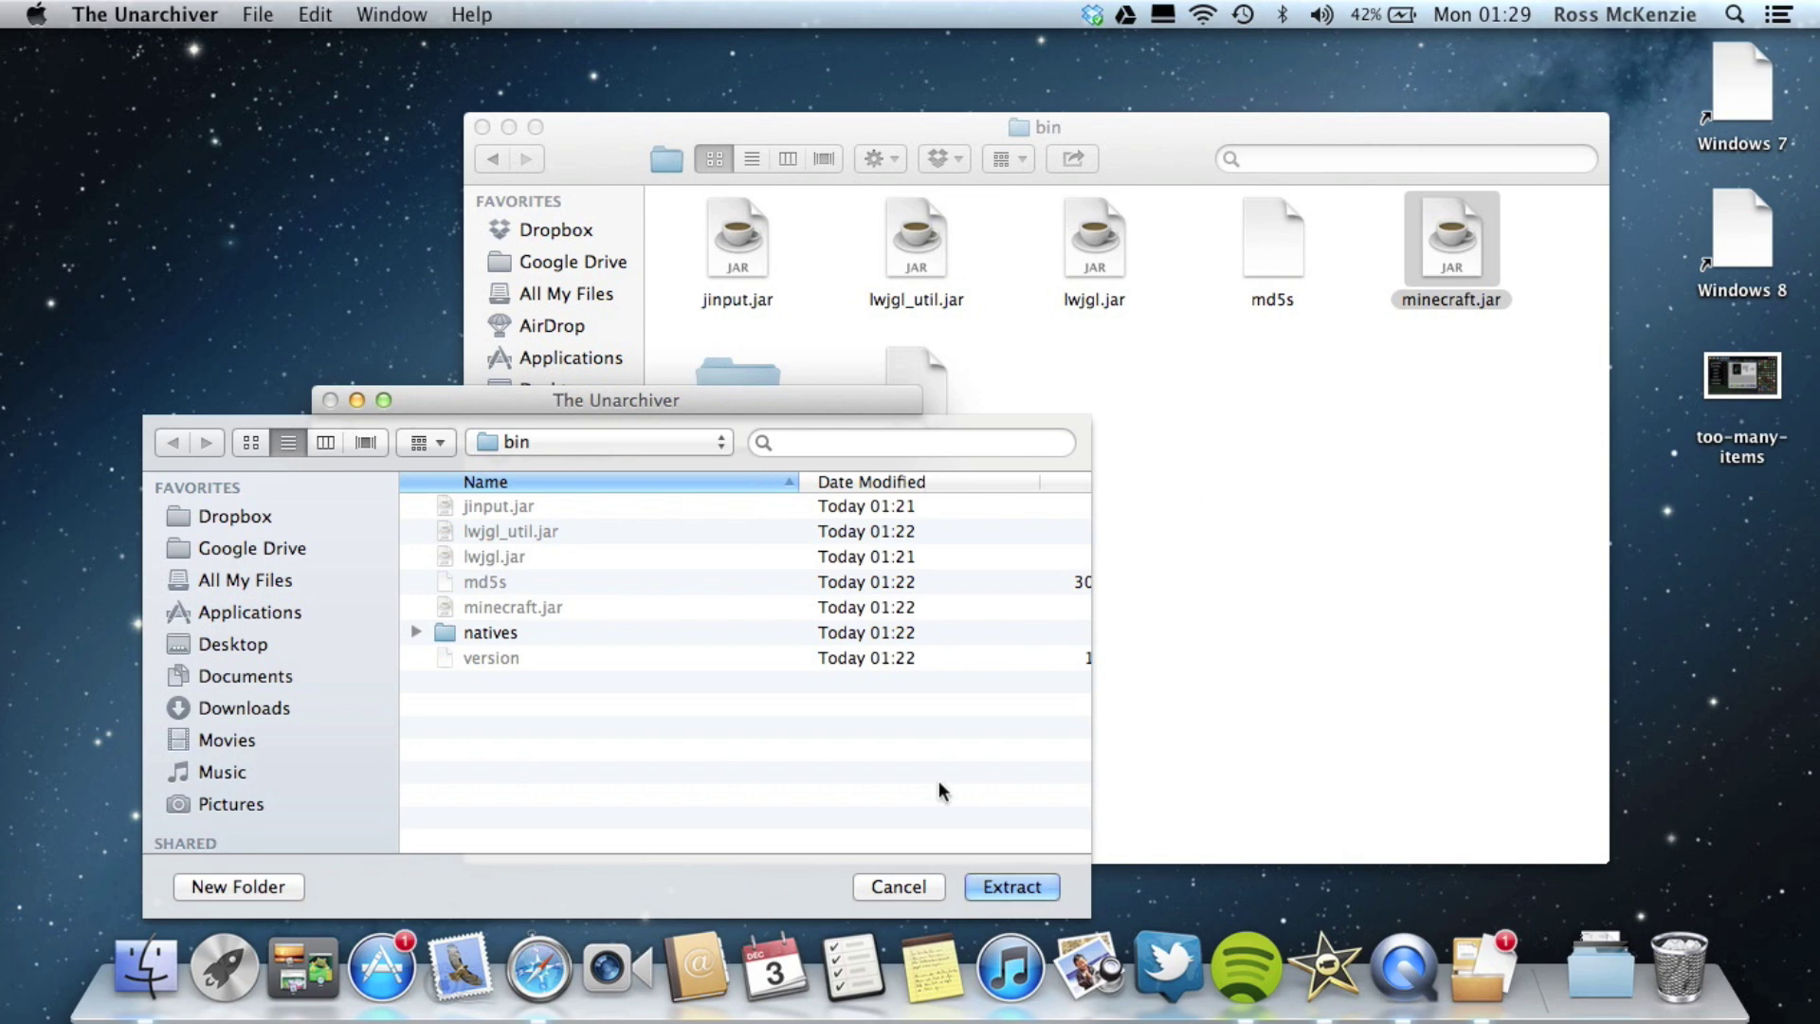
{"action": "left_click", "coordinate": [1021, 885]}
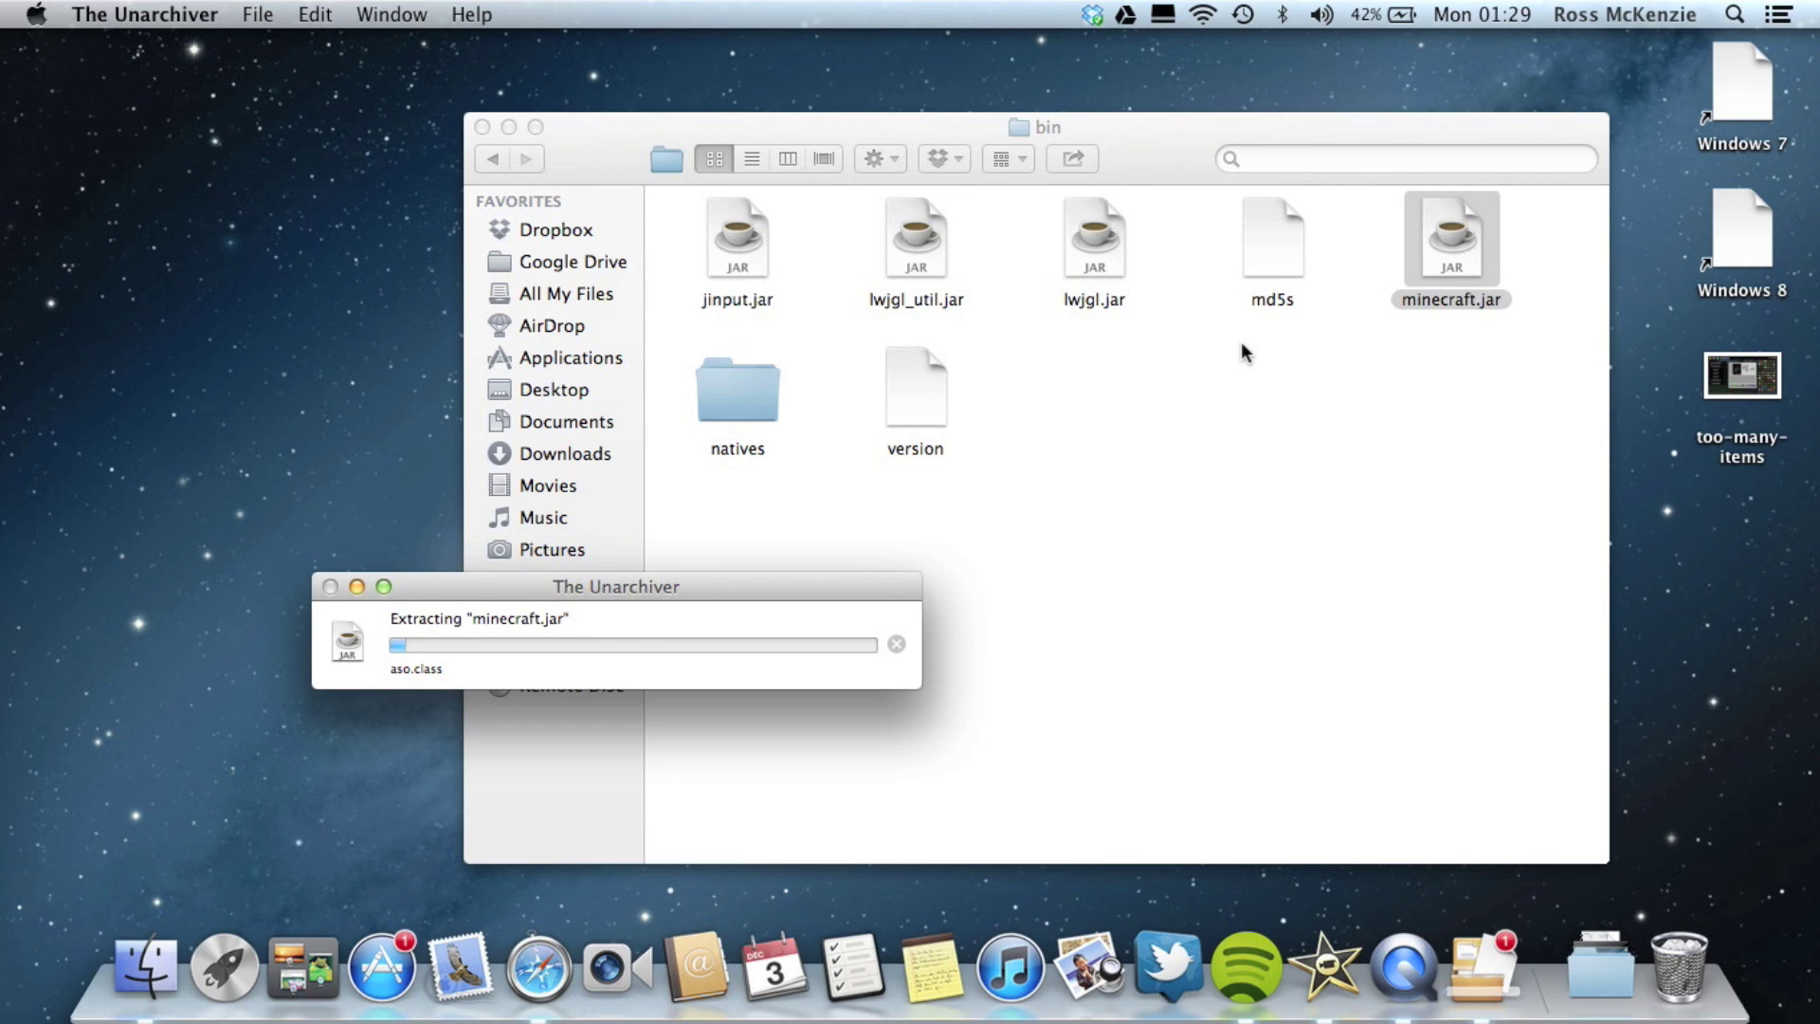
{"action": "mouse_move", "coordinate": [1300, 134]}
{"action": "left_mouse_down"}
{"action": "mouse_move", "coordinate": [791, 159]}
{"action": "mouse_move", "coordinate": [658, 142]}
{"action": "left_mouse_up"}
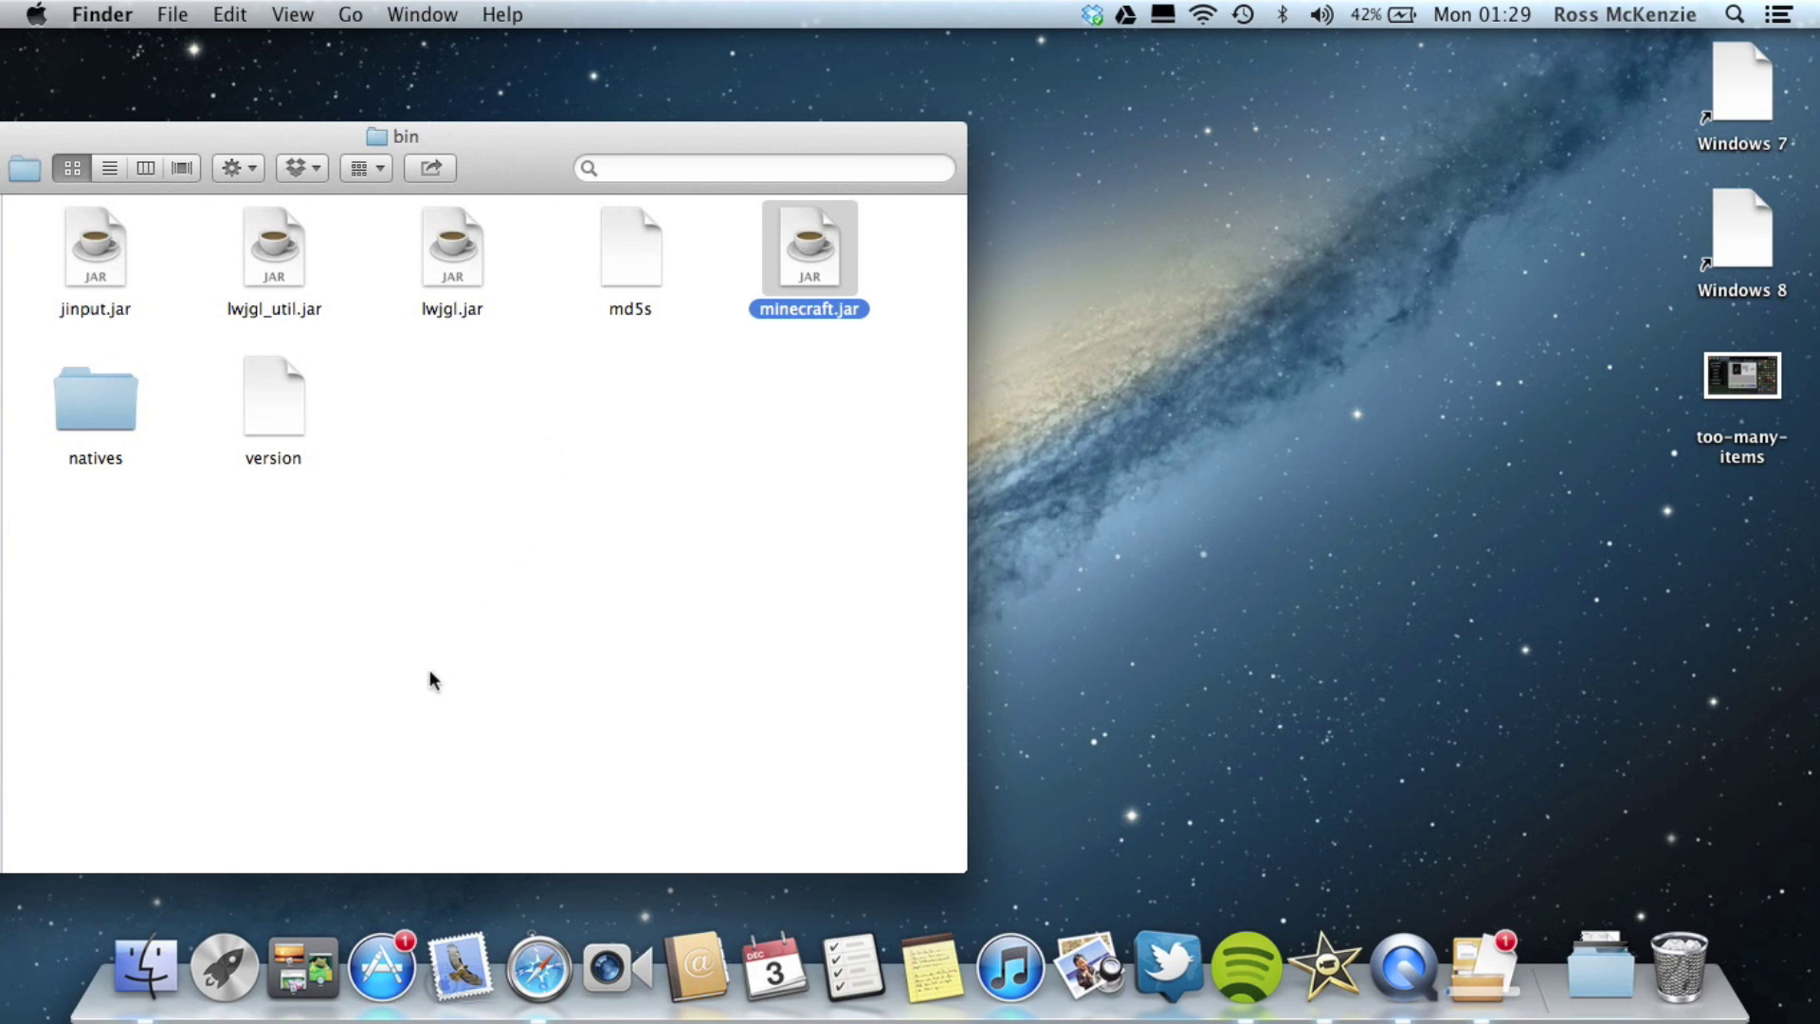
Step: Open a second Finder window on Downloads > TooManyItems2012_11_30_1, beside the bin window
{"action": "right_click", "coordinate": [147, 967]}
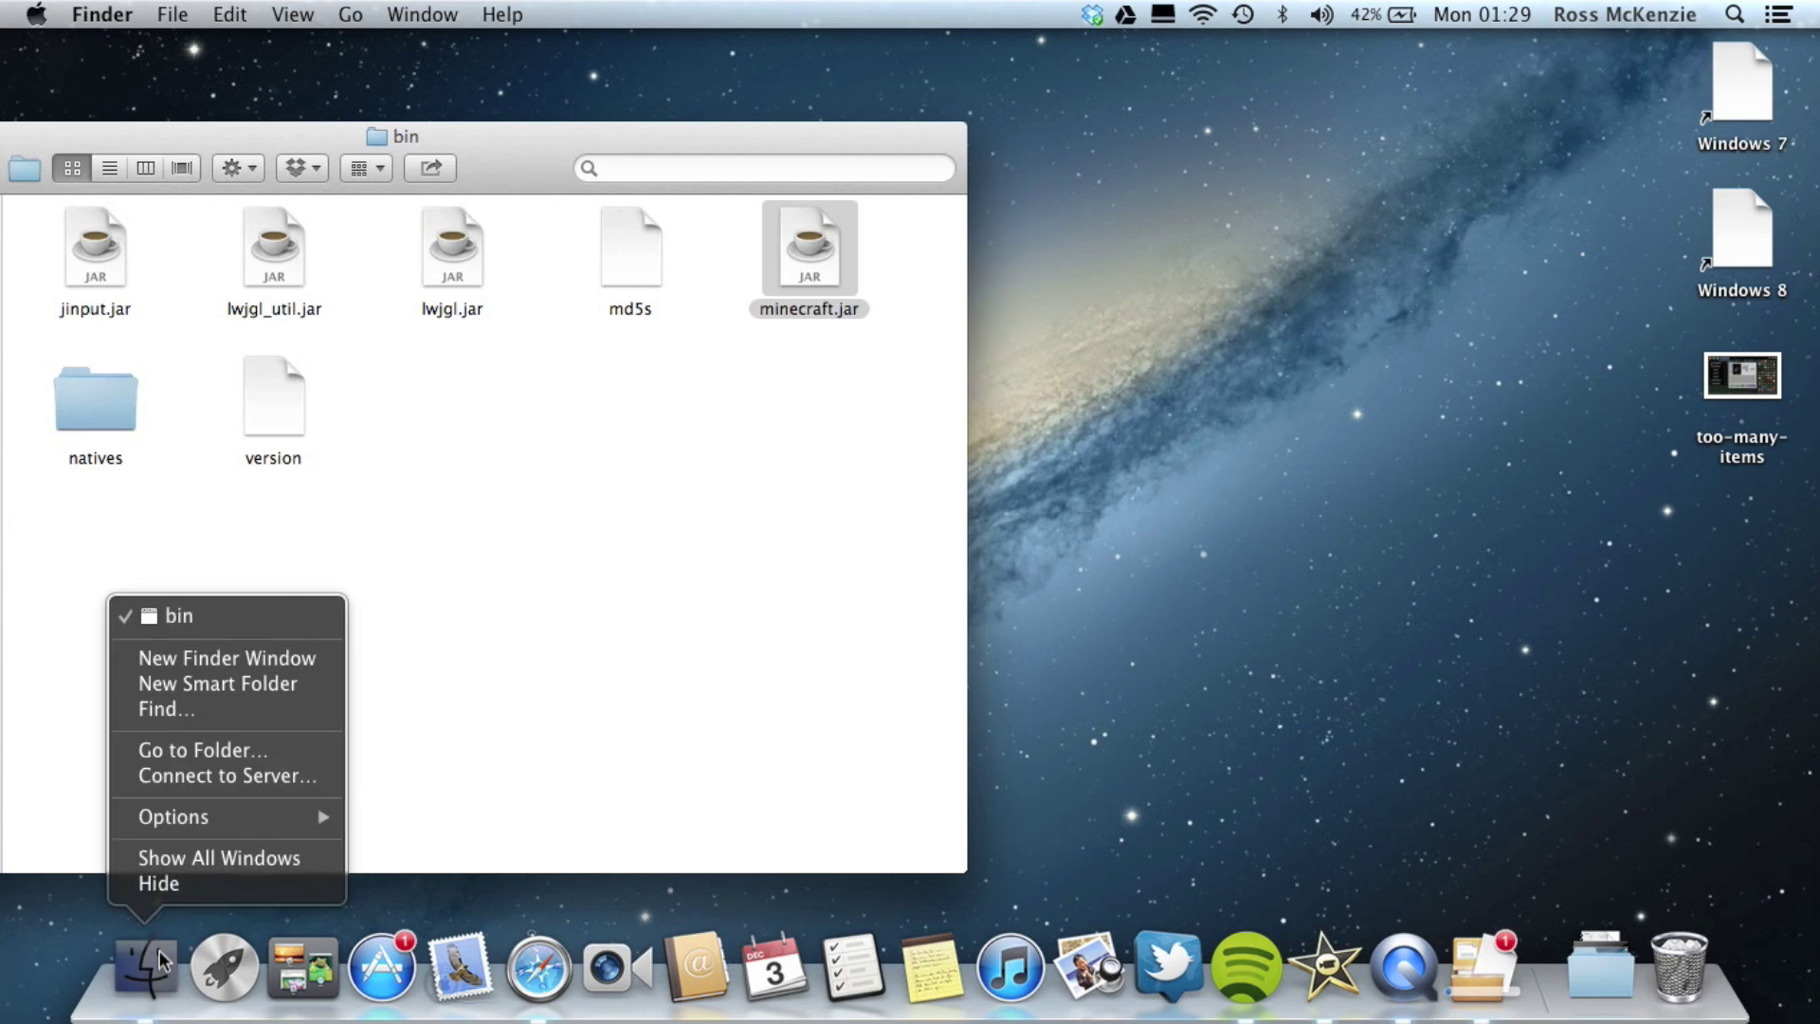
{"action": "left_click", "coordinate": [298, 661]}
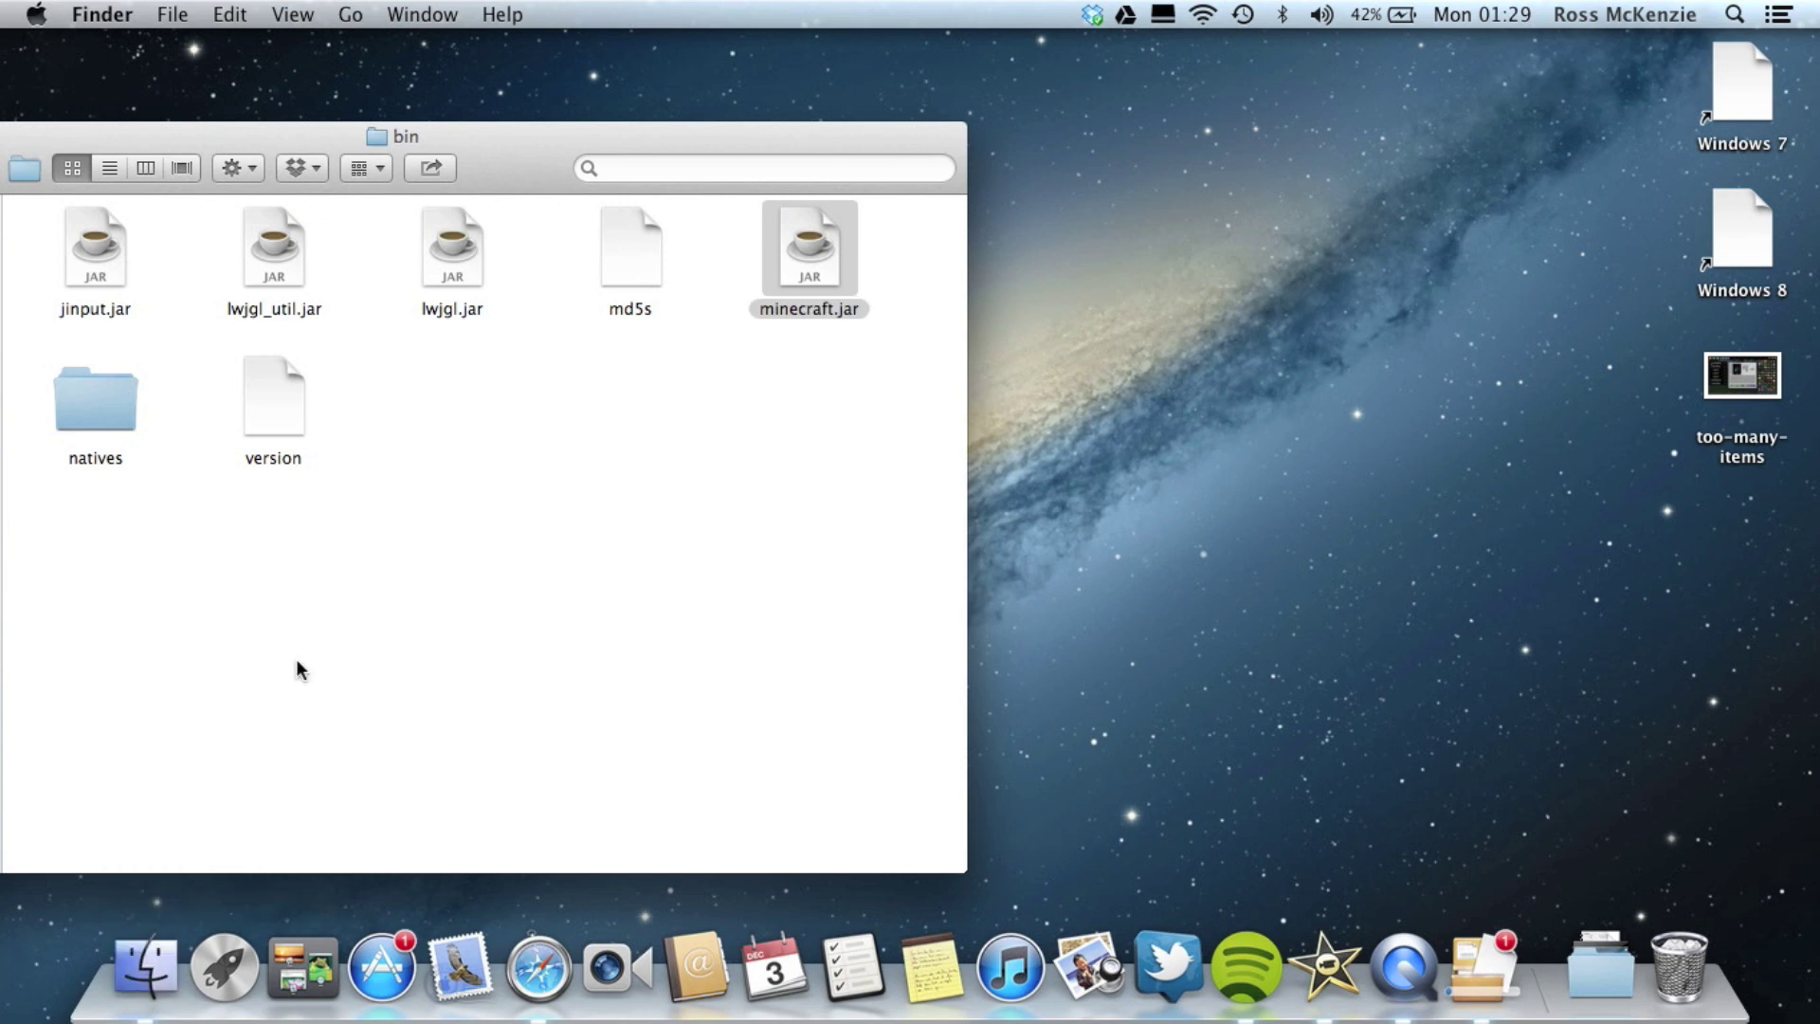
{"action": "left_click_drag", "start_coordinate": [940, 128], "coordinate": [1389, 136]}
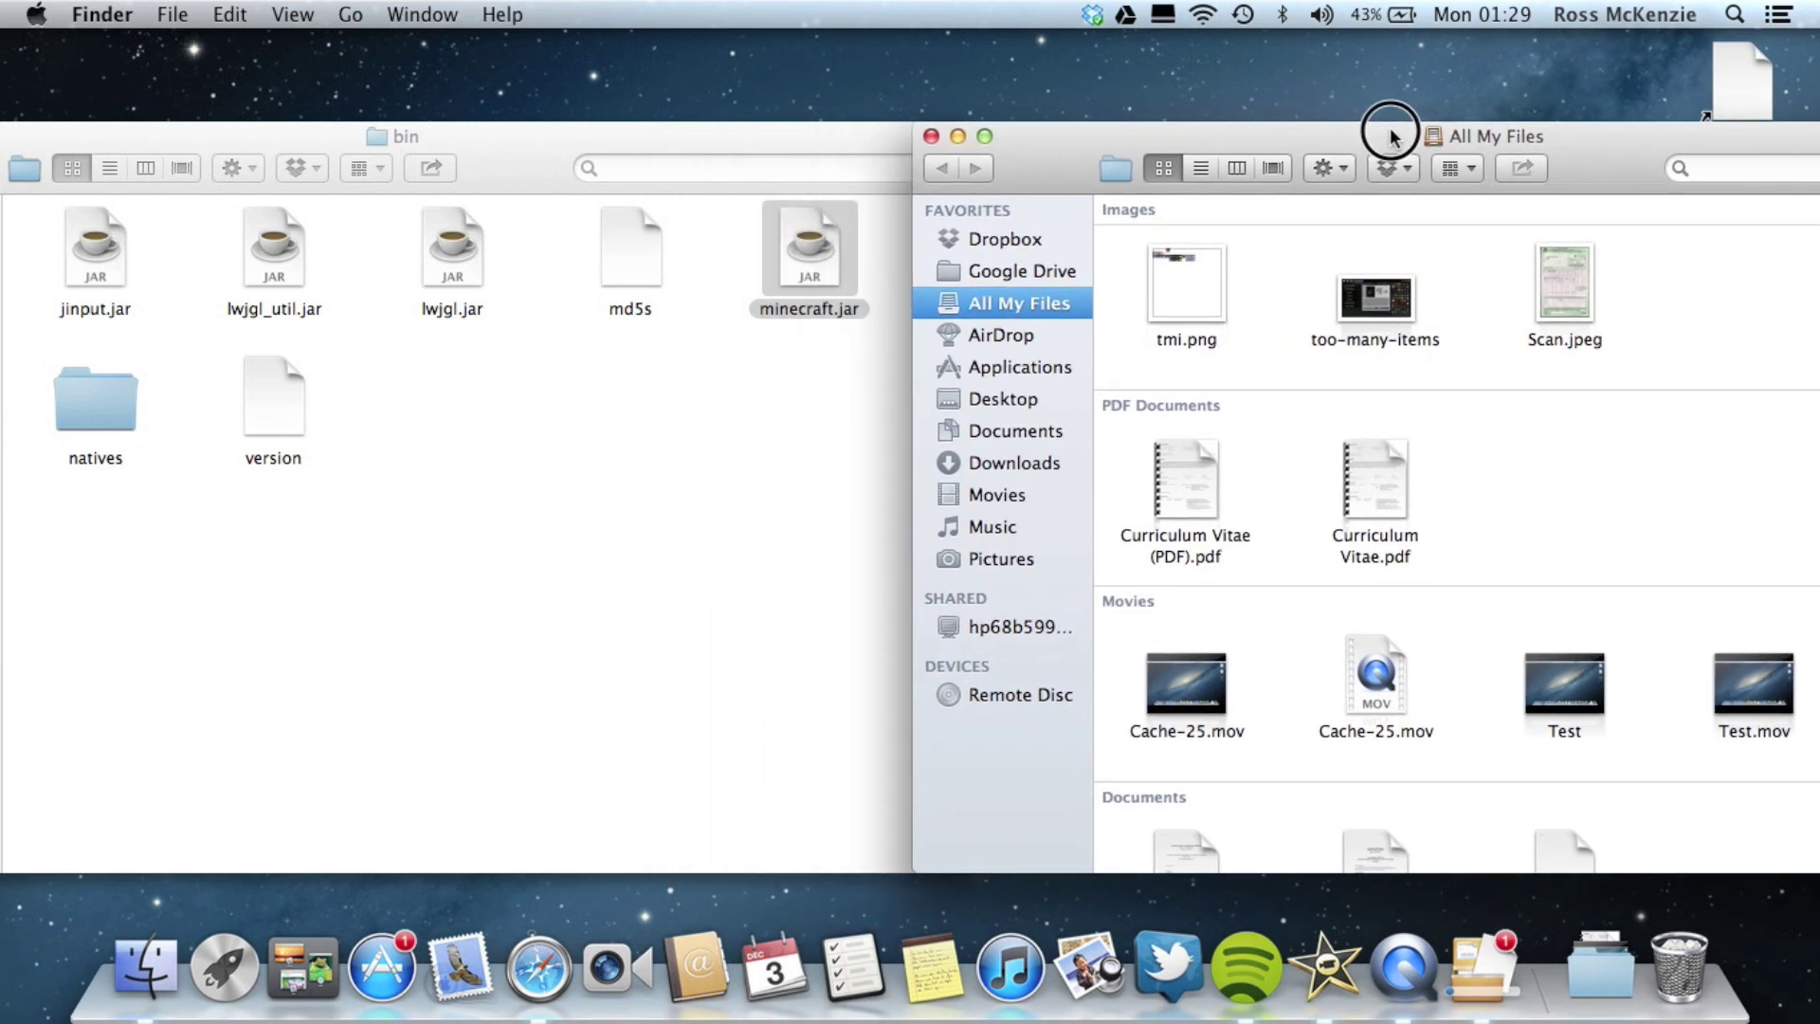
{"action": "left_click", "coordinate": [1021, 436]}
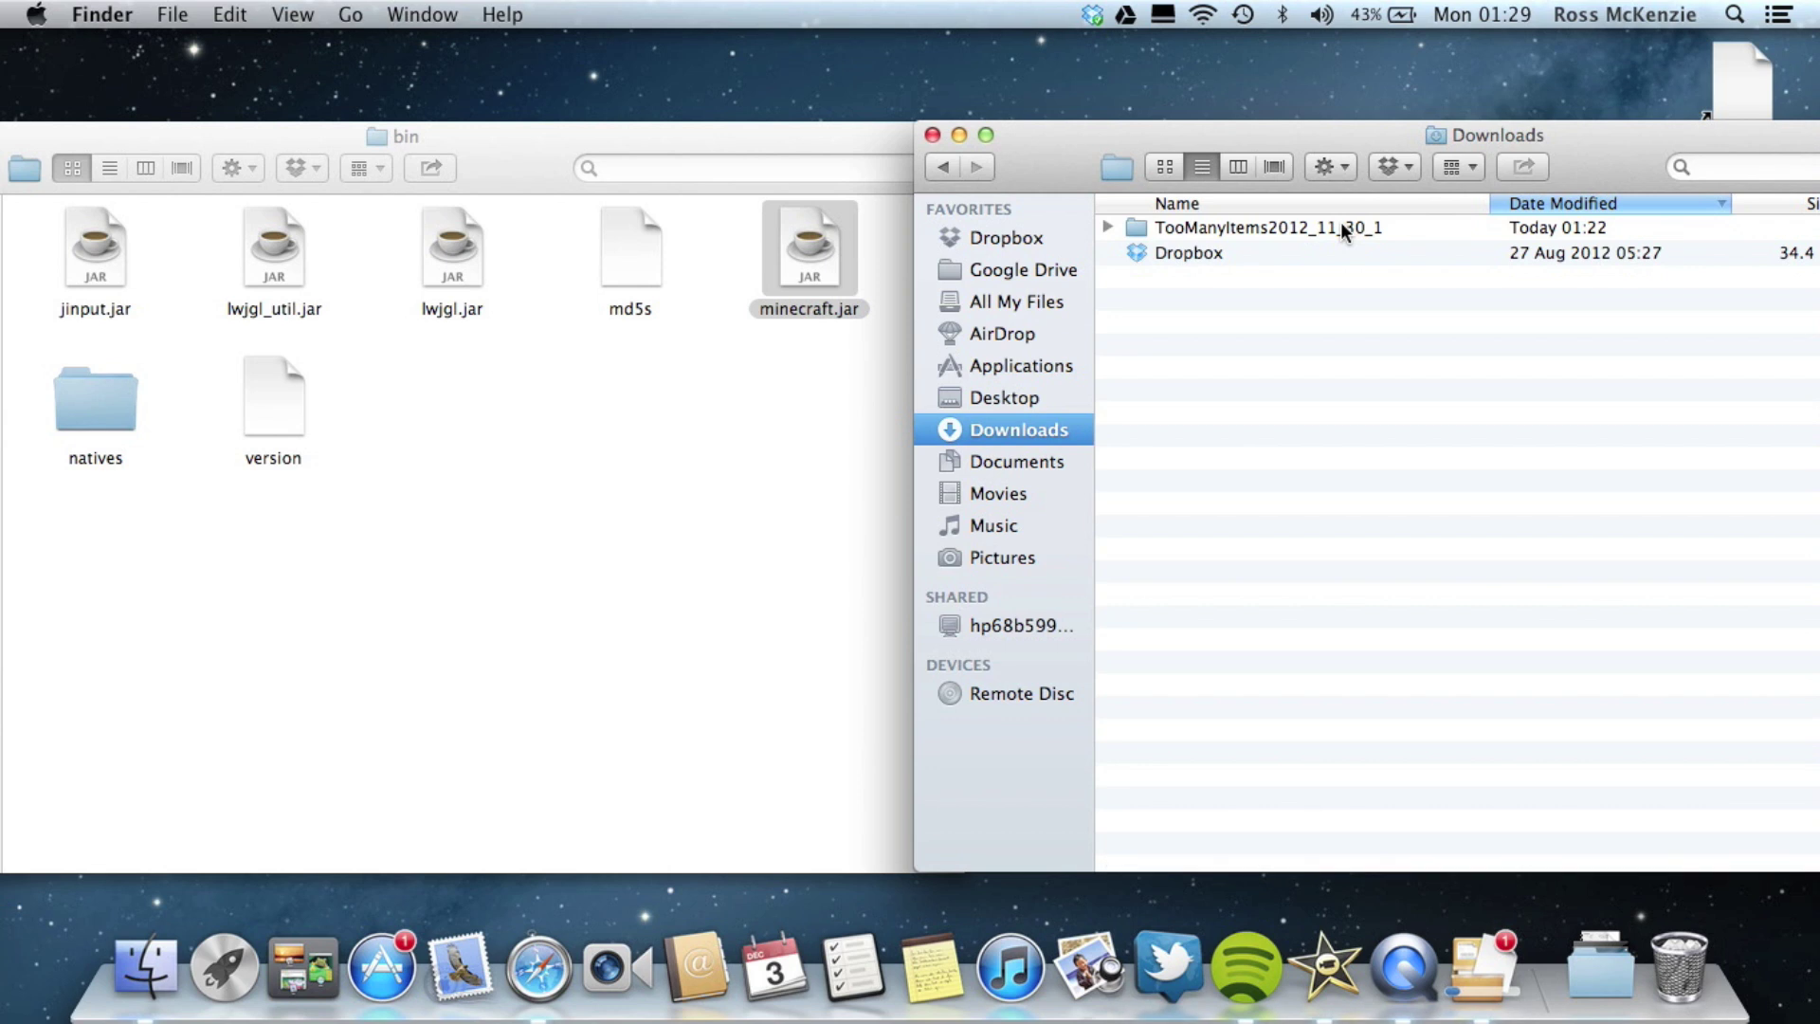
{"action": "double_click", "coordinate": [1341, 228]}
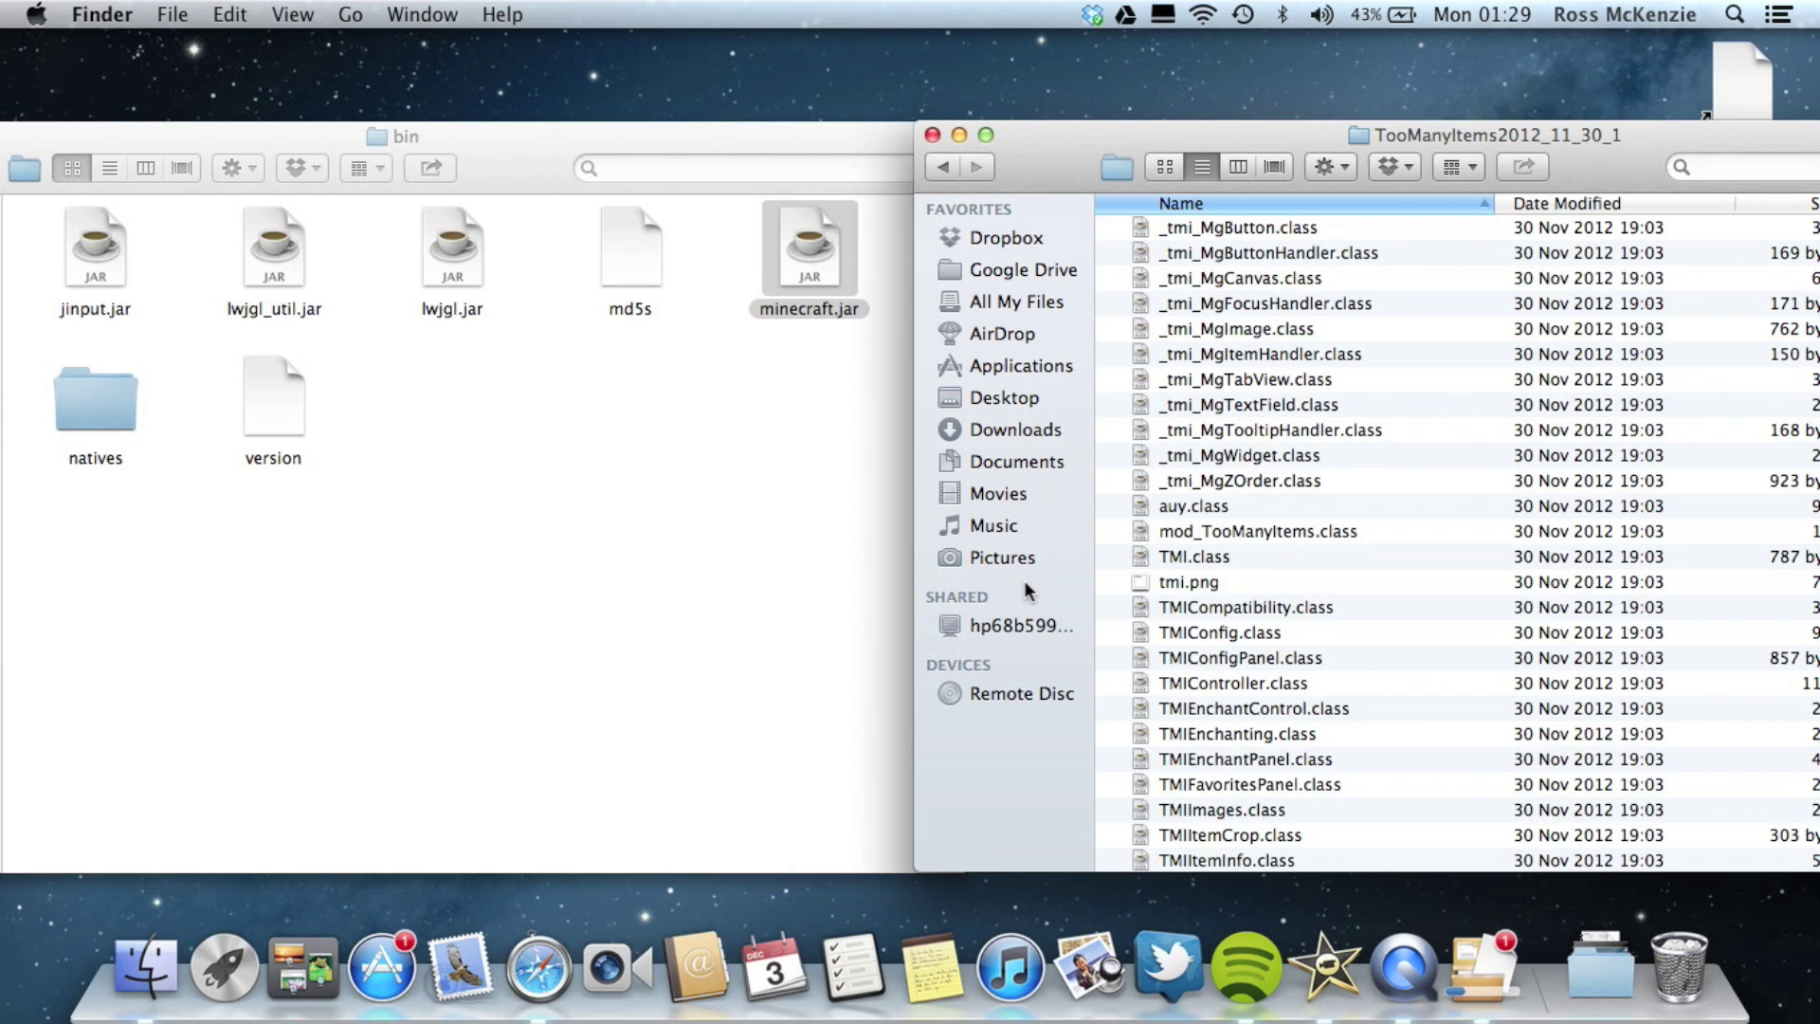
{"action": "left_click", "coordinate": [880, 599]}
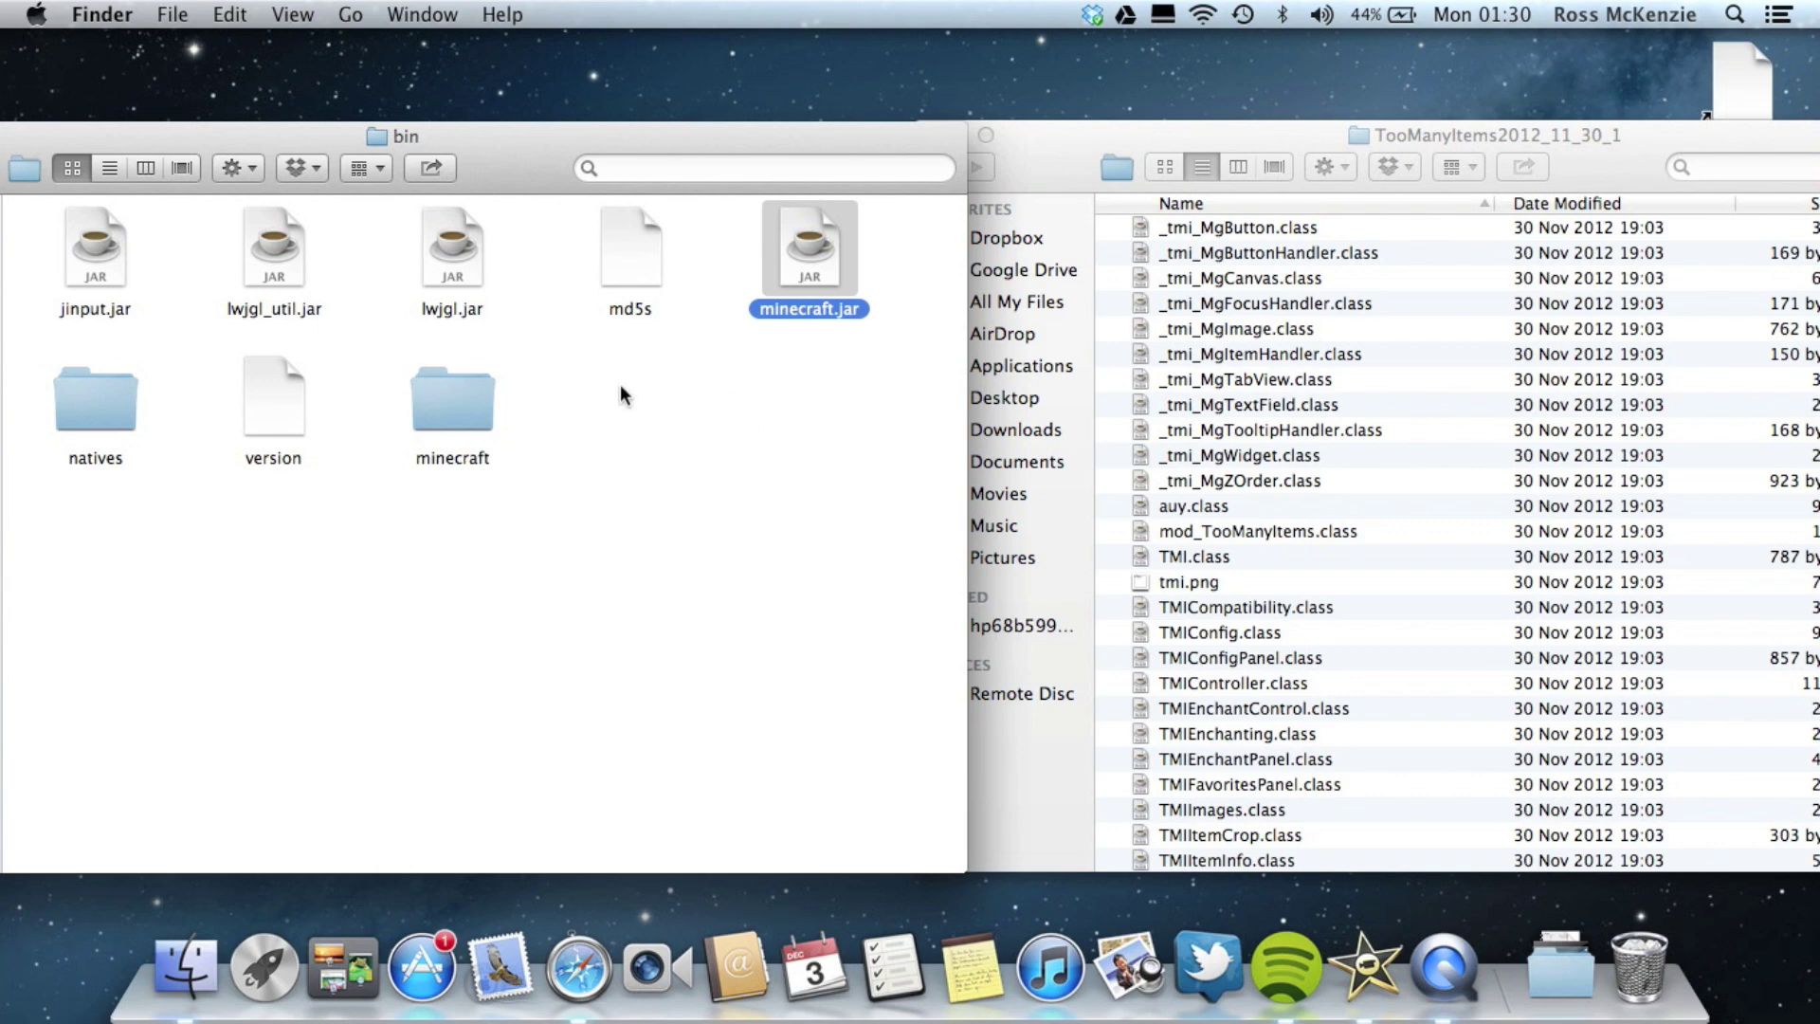
Step: Rename the original minecraft.jar to minecraftbackup.jar via Get Info
{"action": "left_click", "coordinate": [832, 453]}
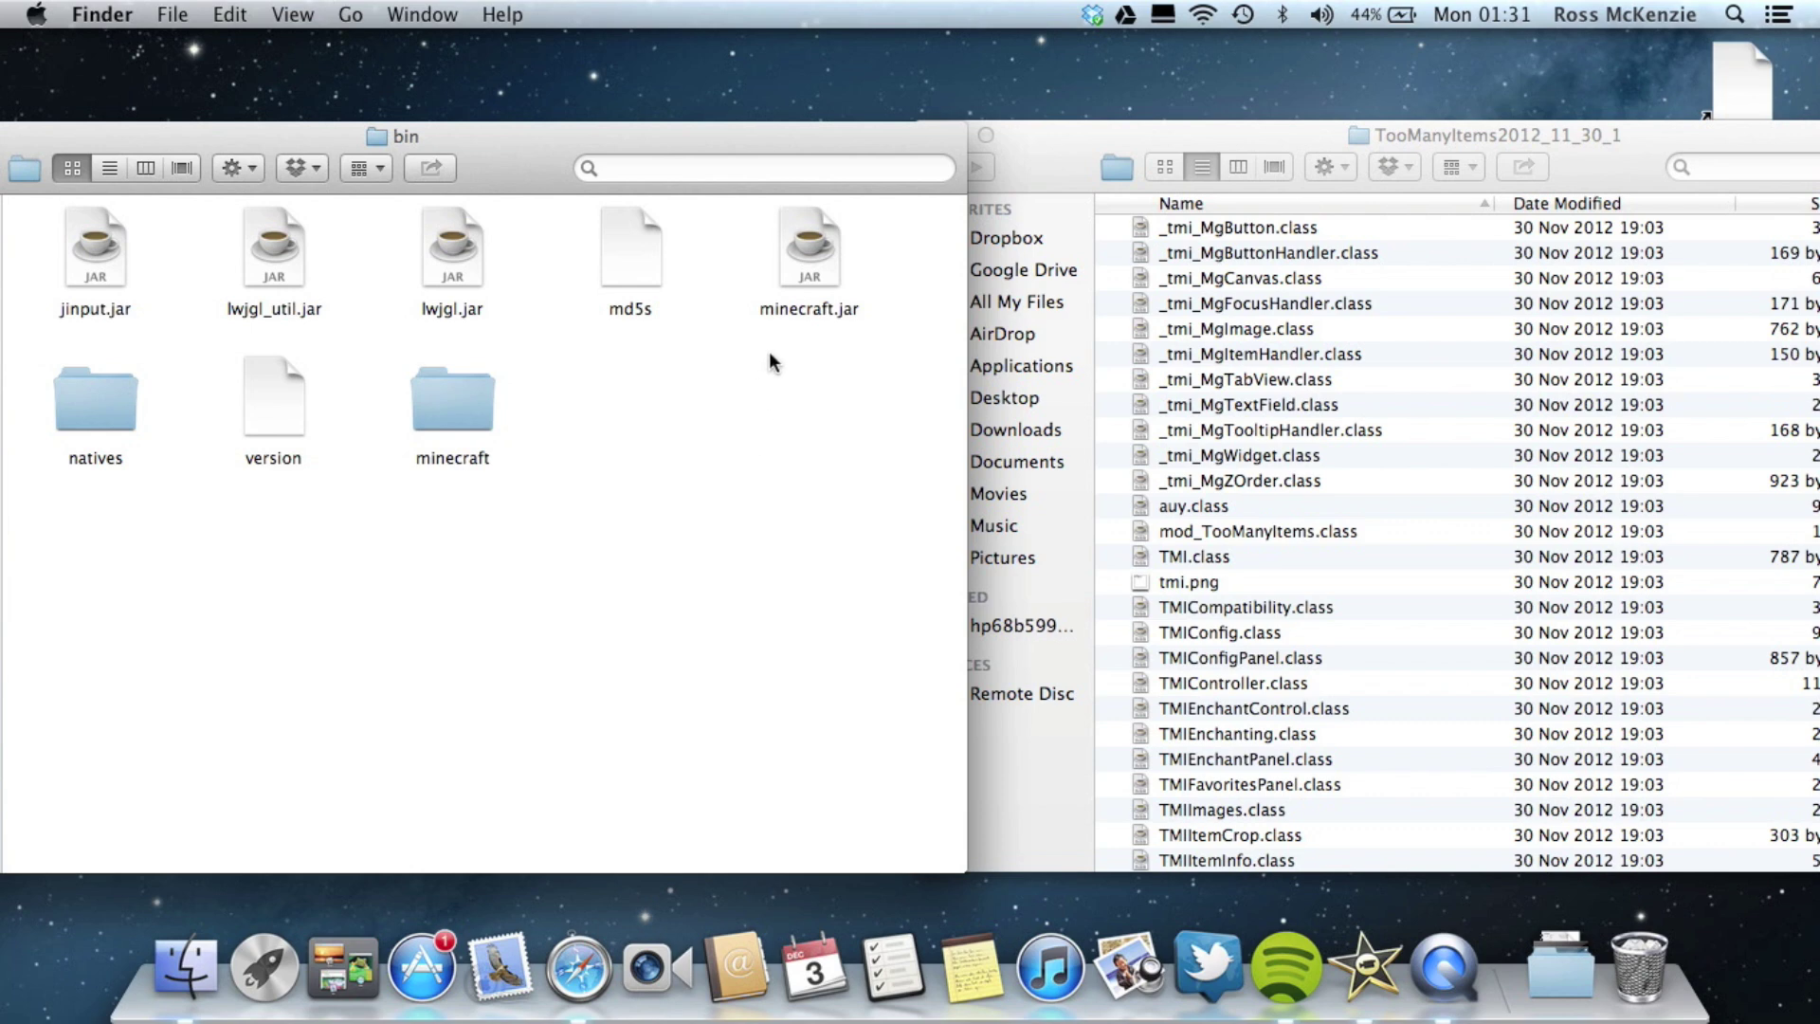
{"action": "left_click", "coordinate": [817, 241]}
{"action": "right_click", "coordinate": [817, 240]}
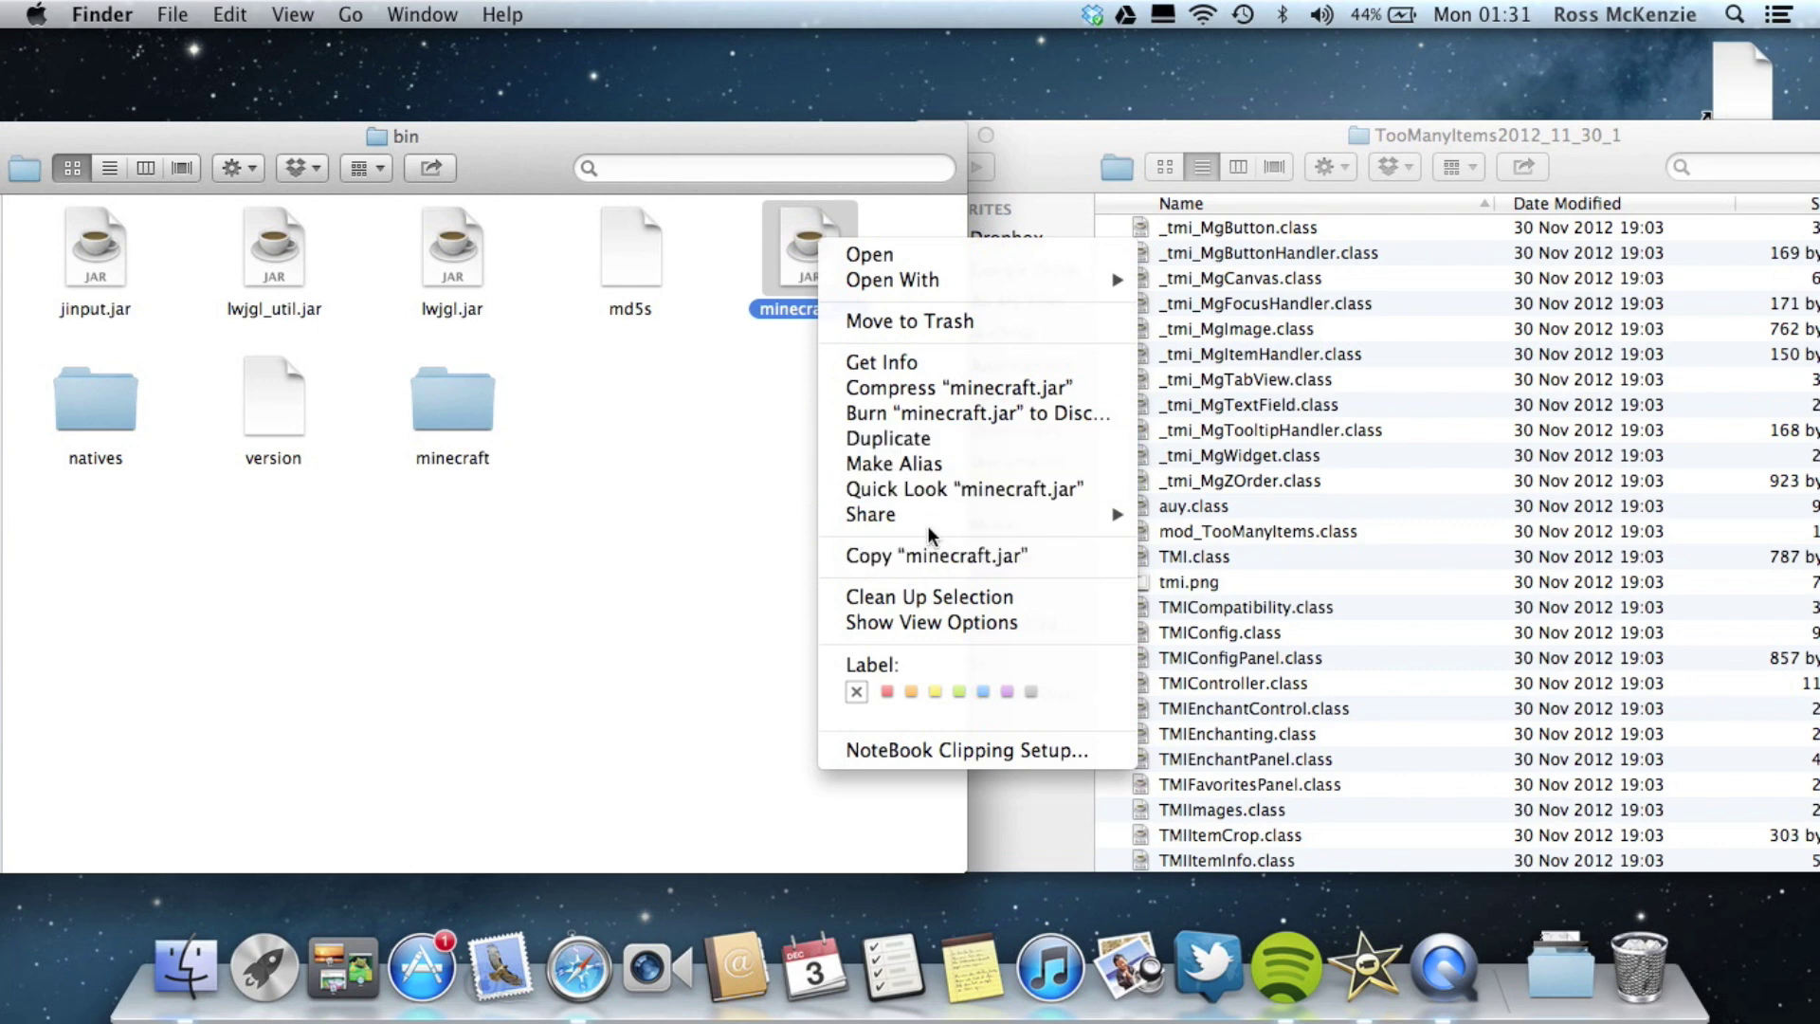
{"action": "left_click", "coordinate": [1033, 366]}
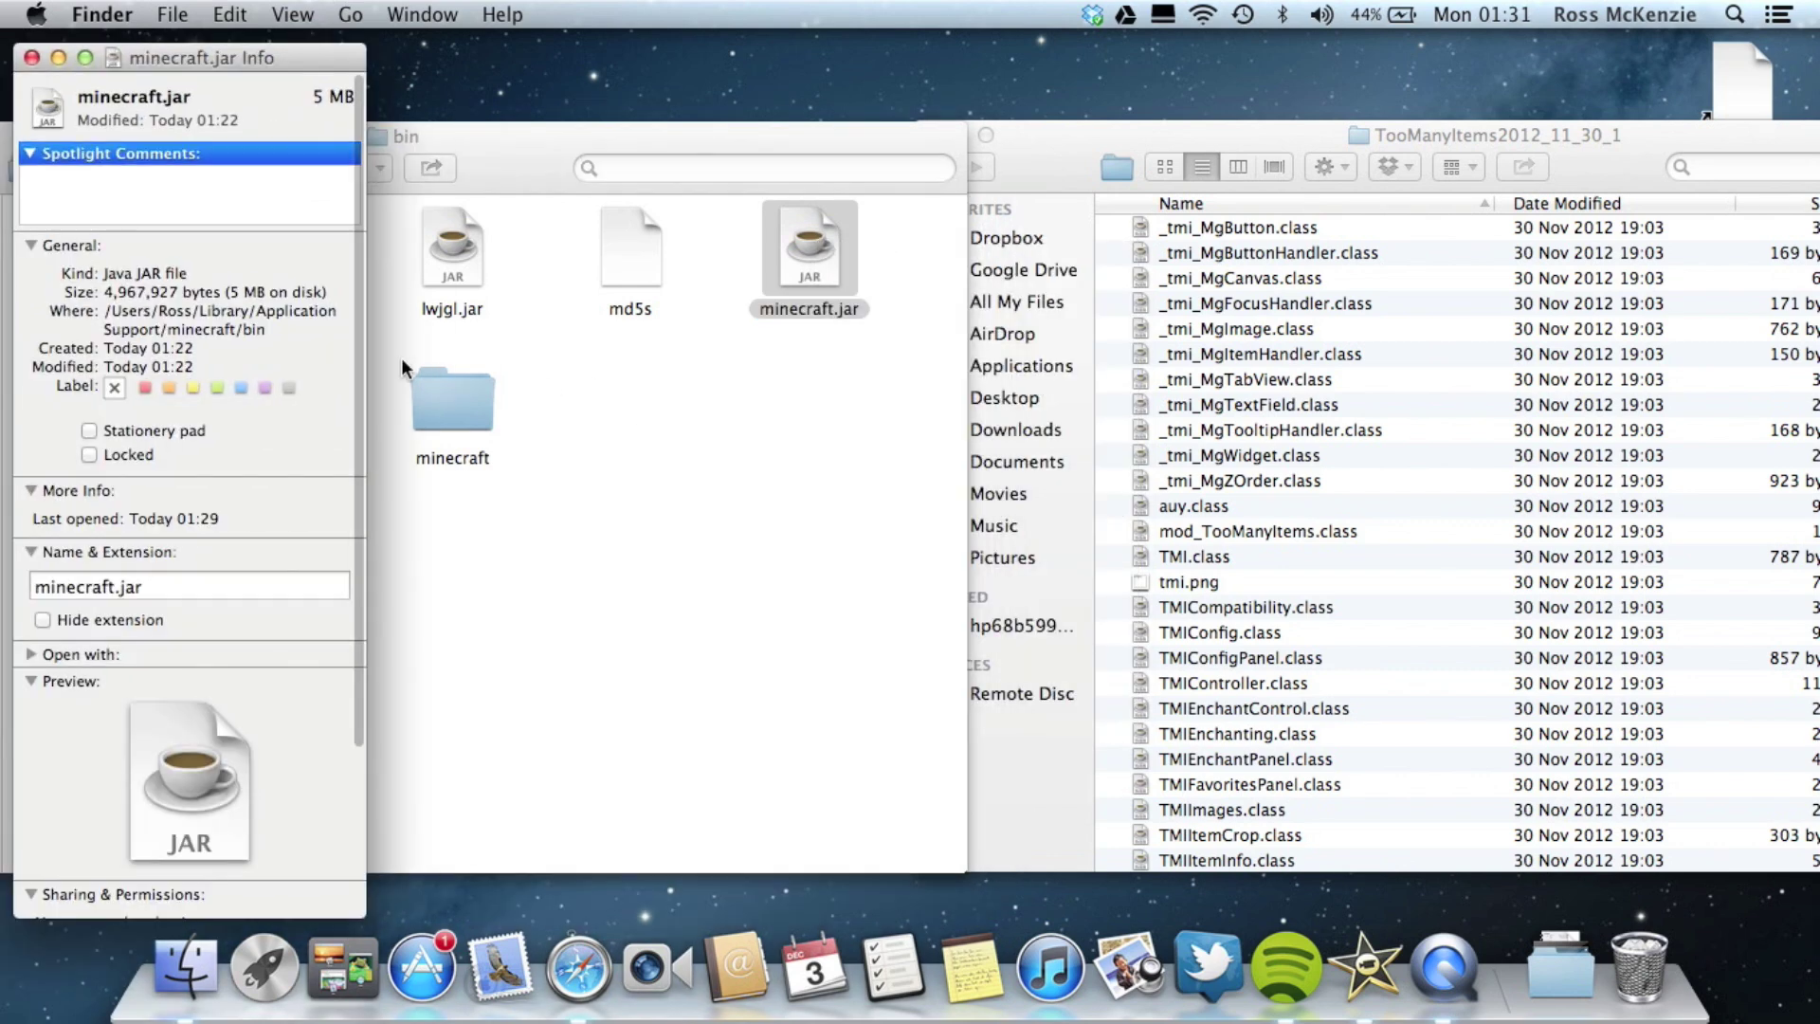
{"action": "left_click", "coordinate": [132, 585]}
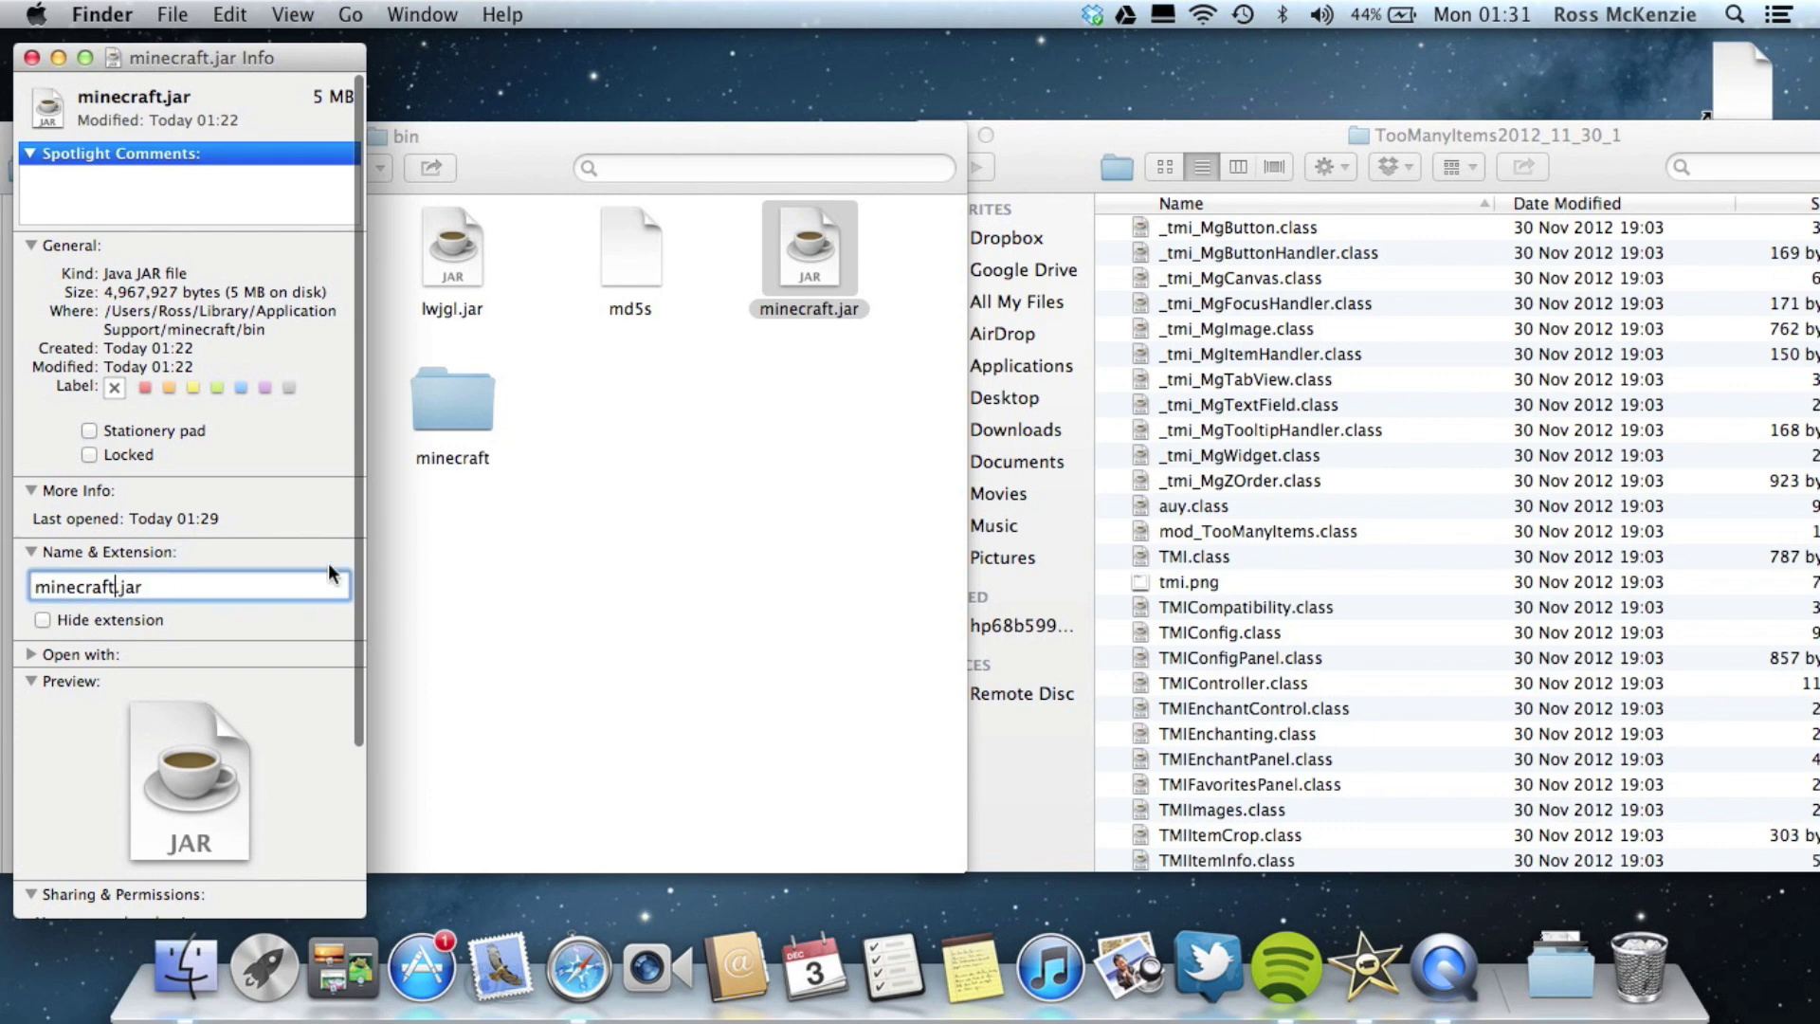
{"action": "type", "text": "backup"}
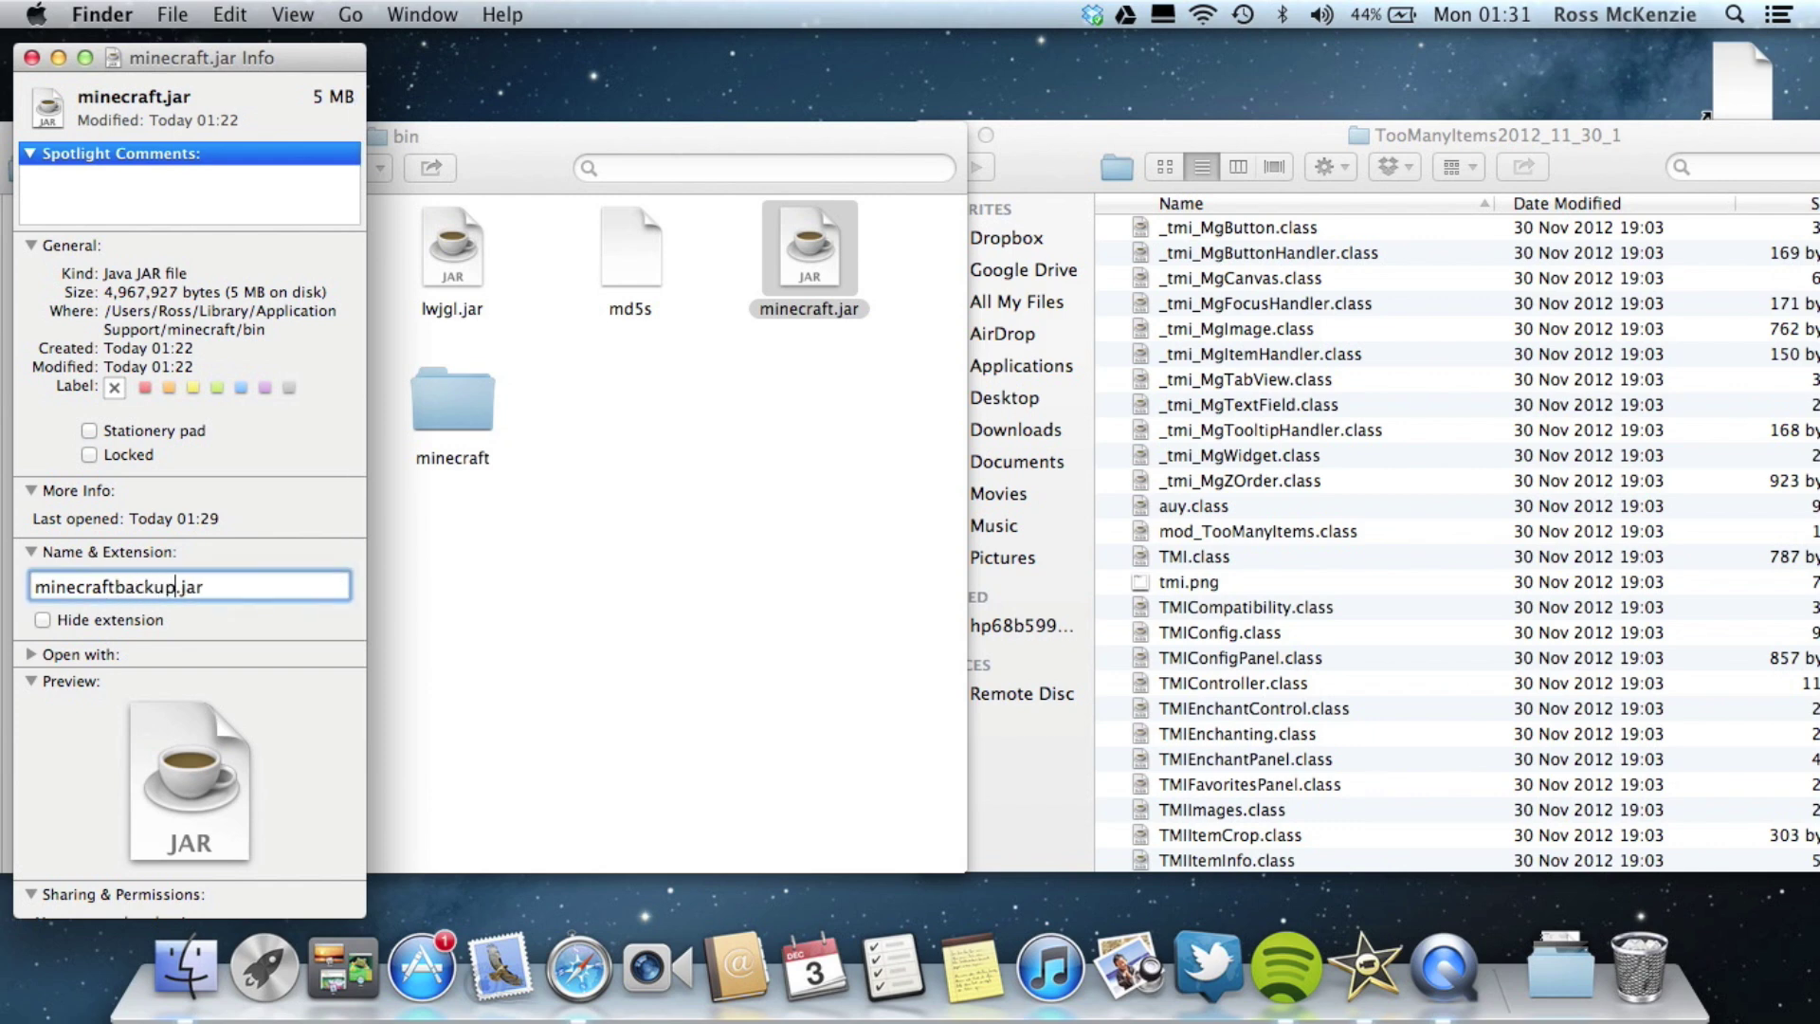
{"action": "key", "text": "Return"}
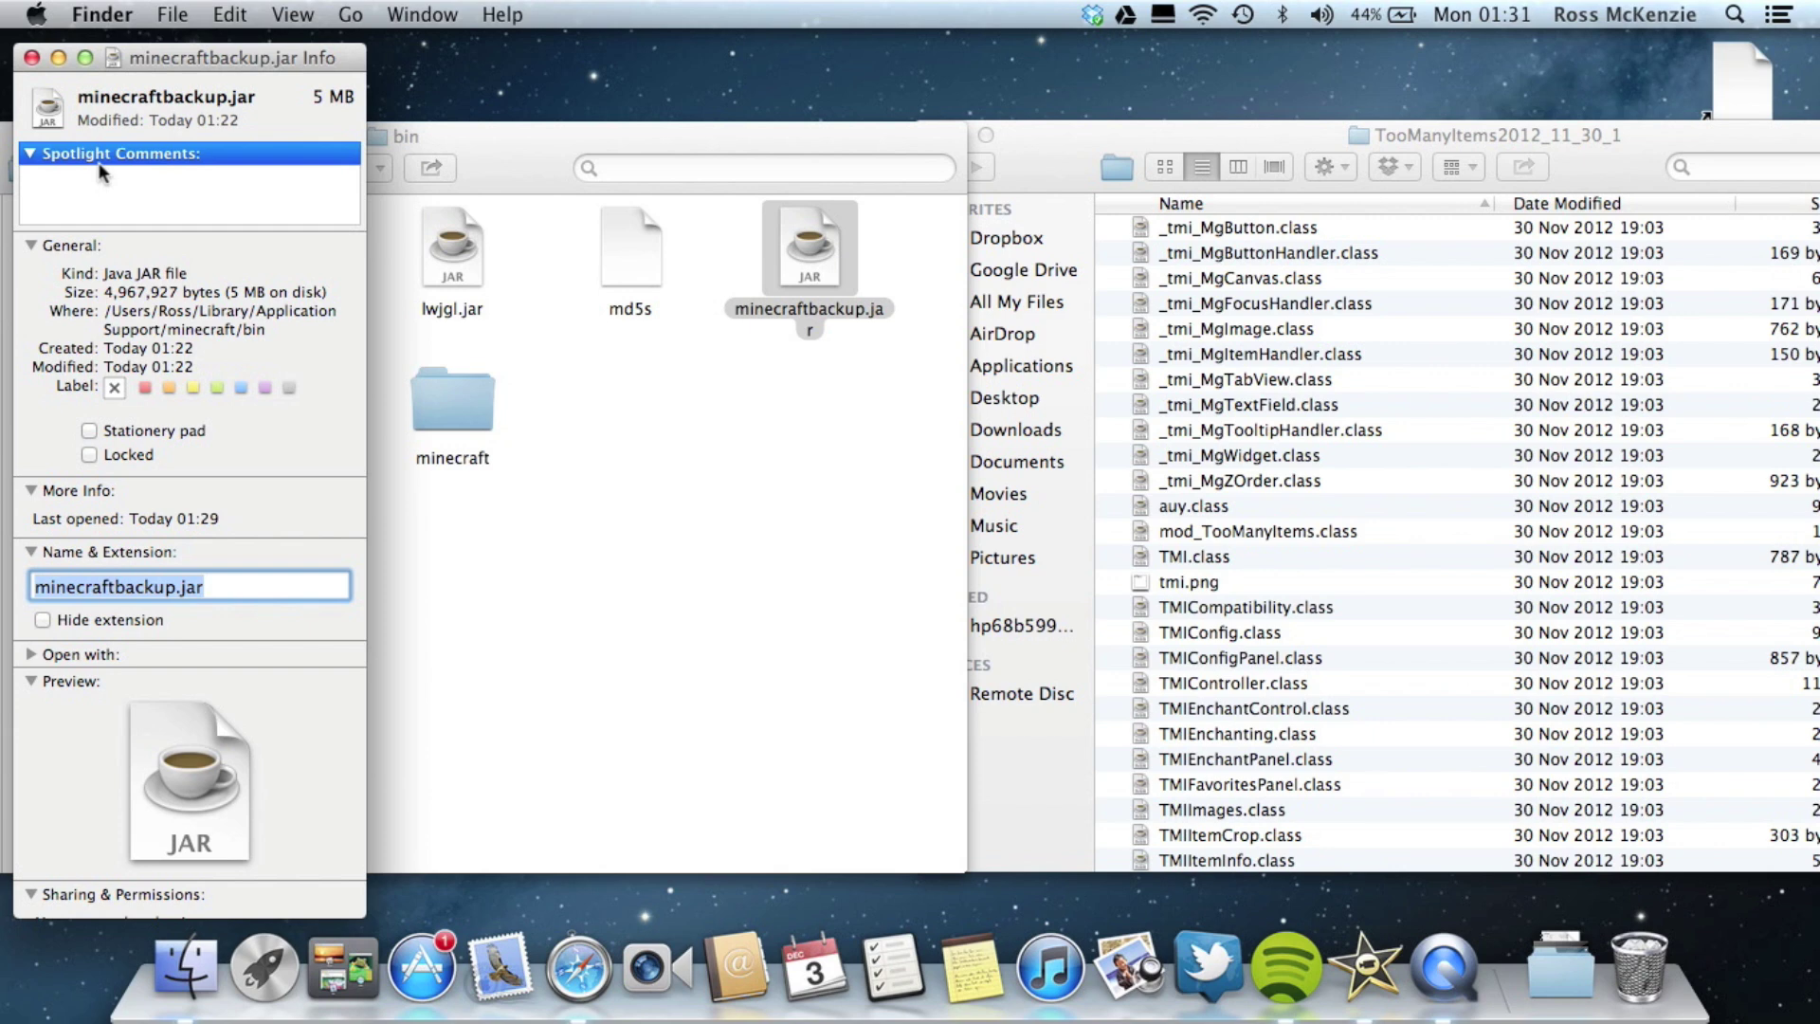
{"action": "left_click", "coordinate": [32, 57]}
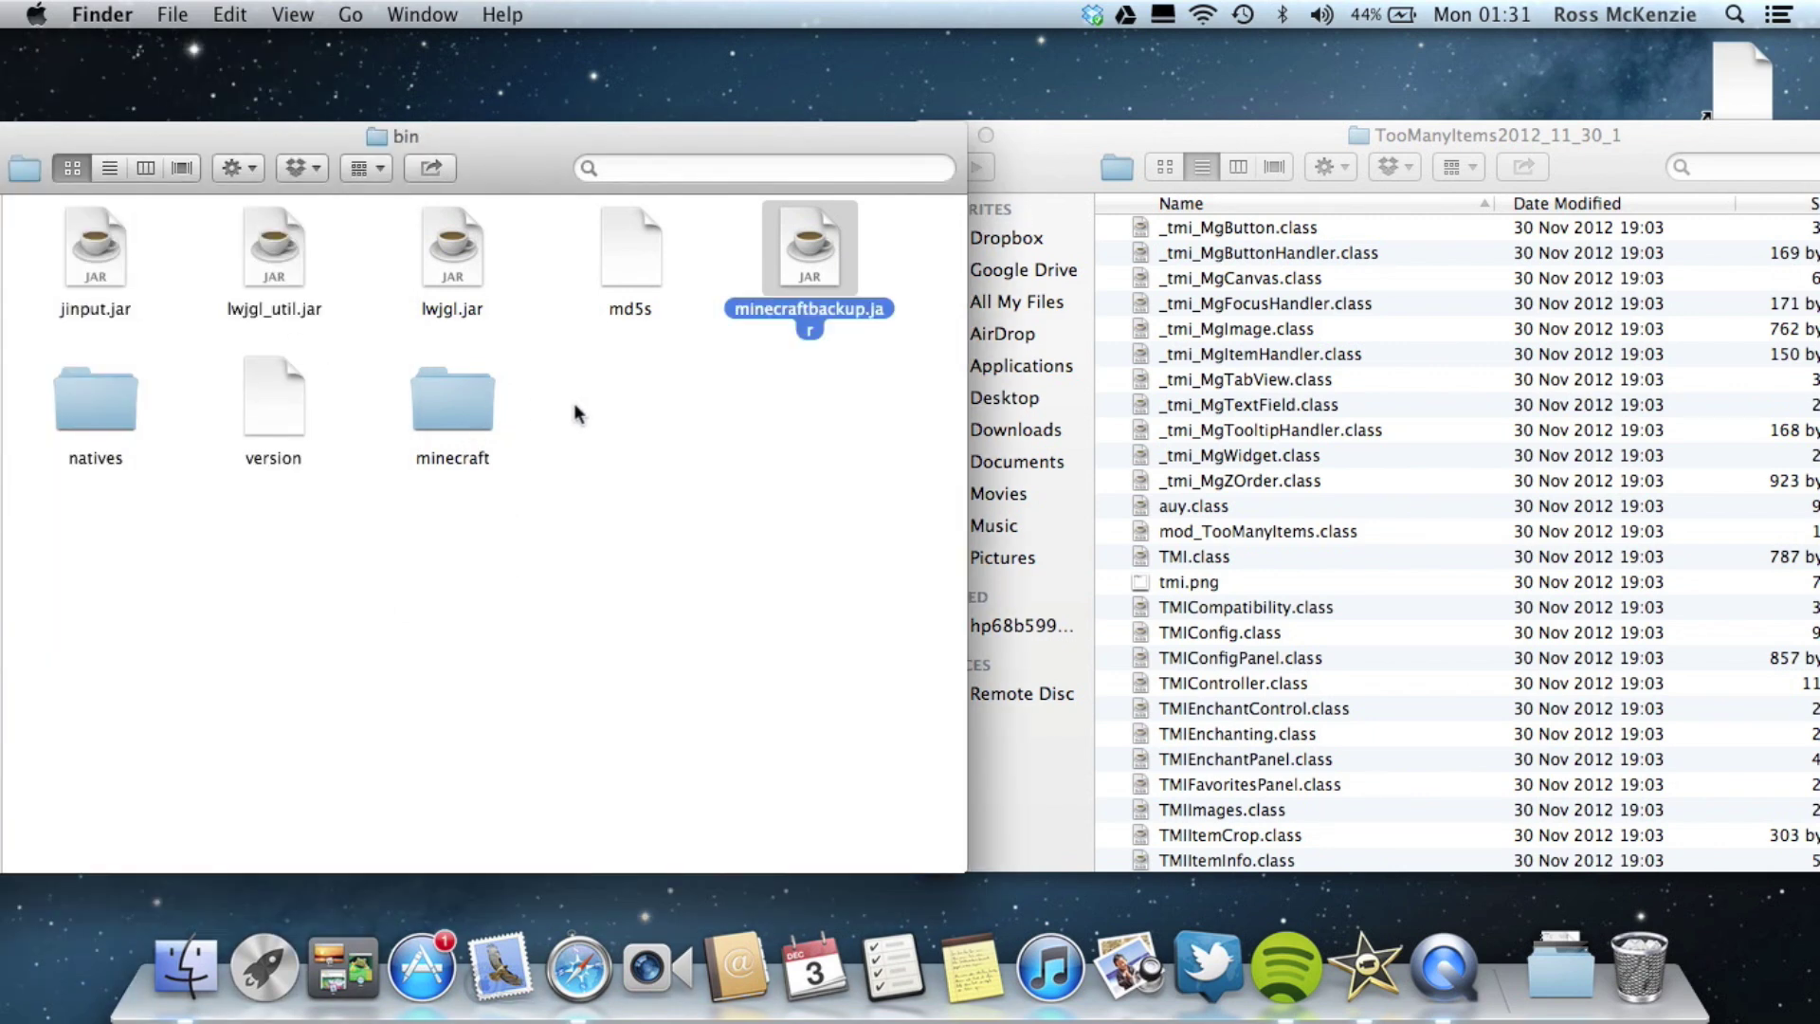
Step: Rename the extracted minecraft folder to minecraft.jar, accepting the .jar extension
{"action": "right_click", "coordinate": [477, 396]}
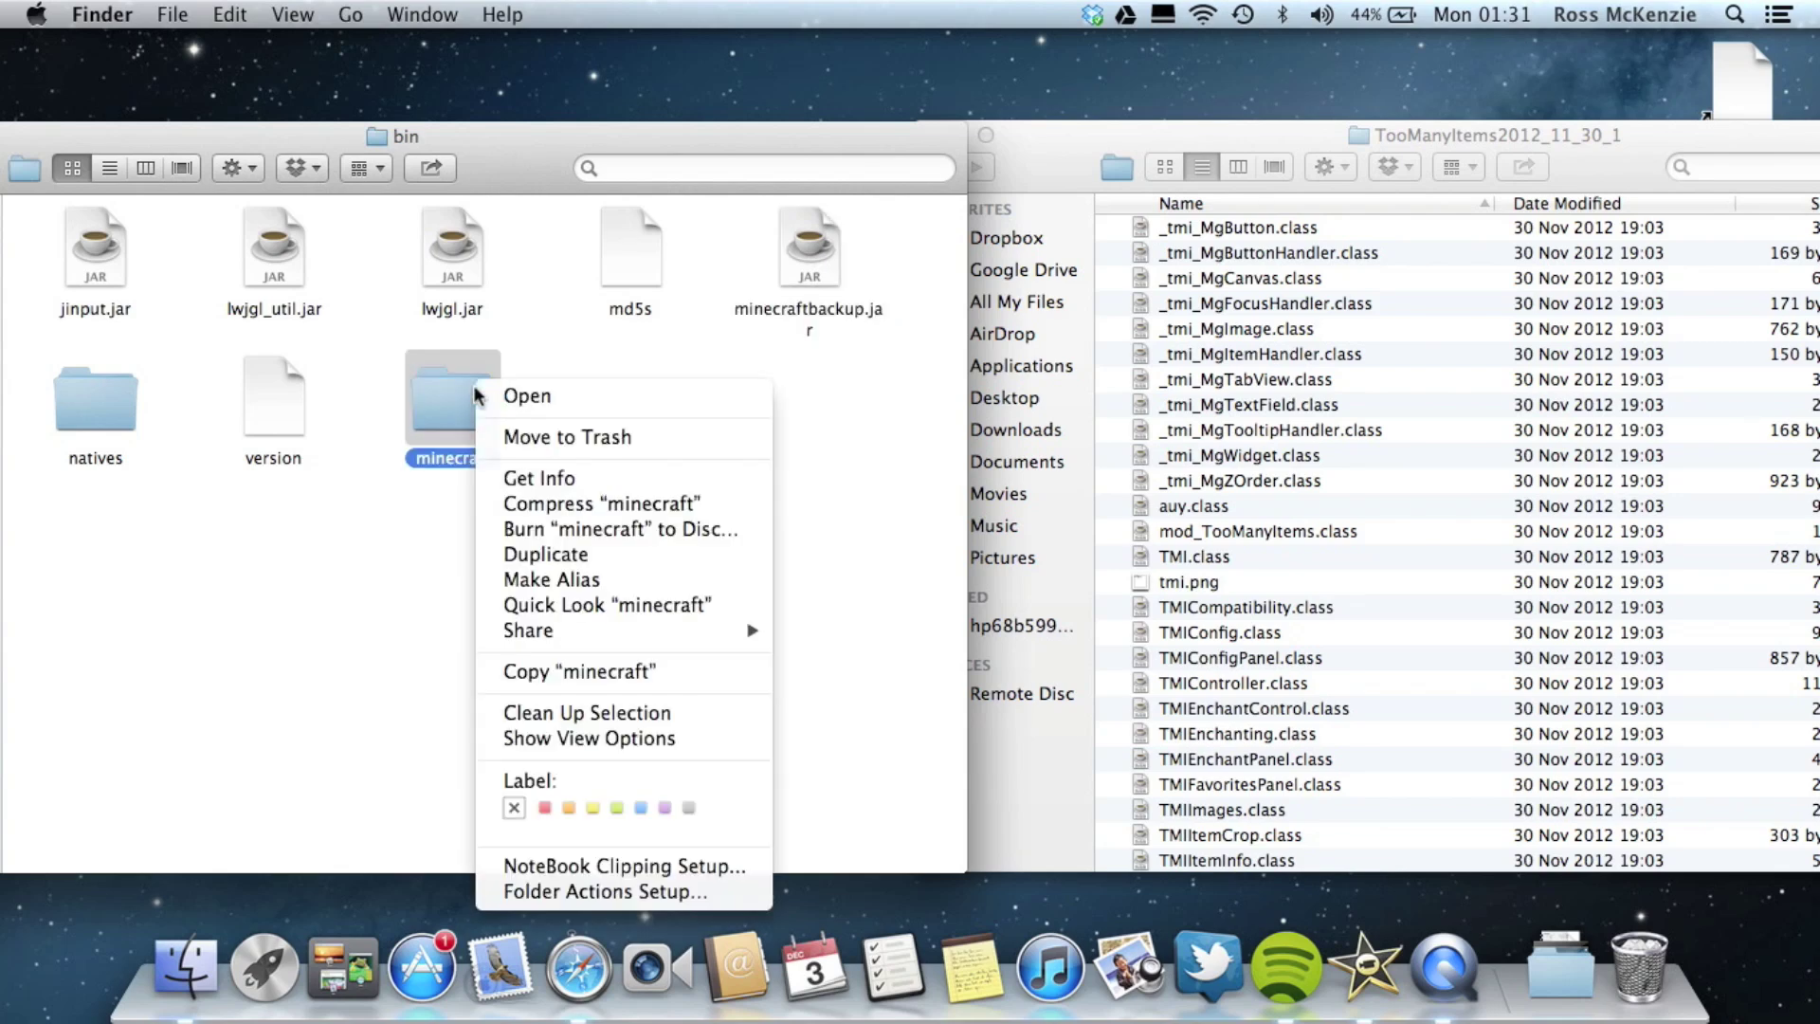
{"action": "left_click", "coordinate": [535, 478]}
{"action": "left_click", "coordinate": [320, 604]}
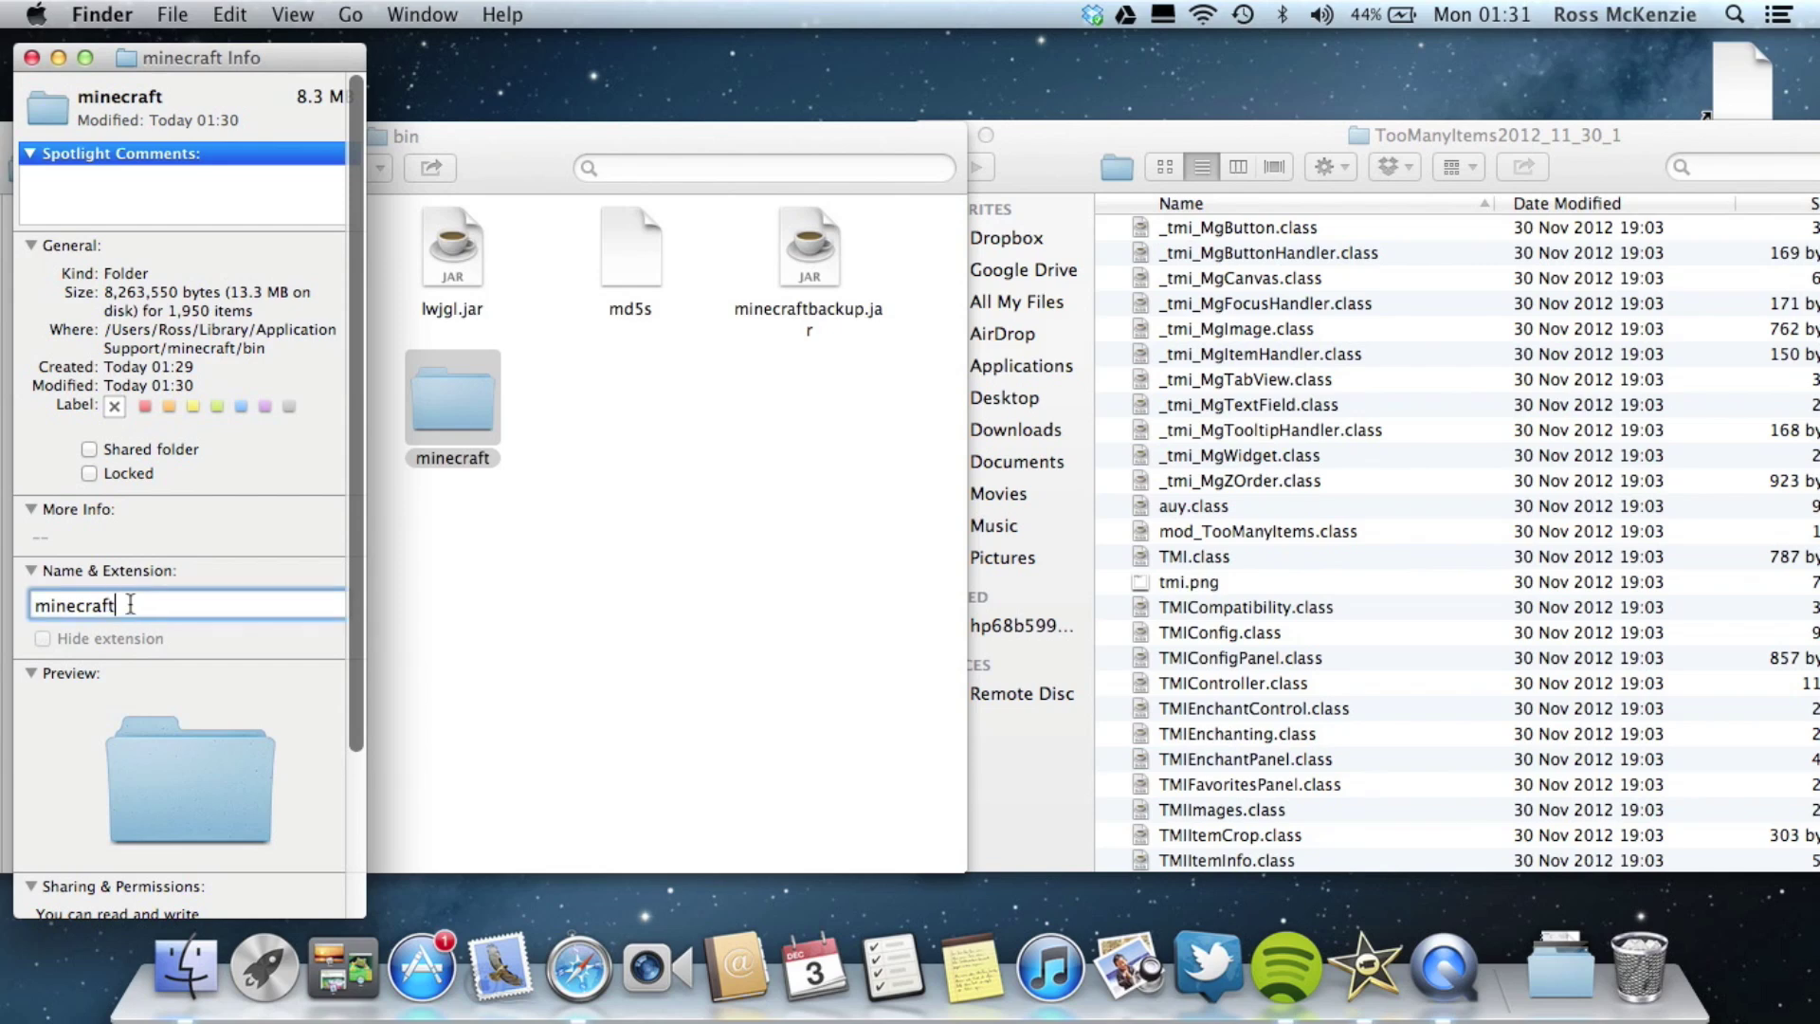
{"action": "type", "text": ".jar"}
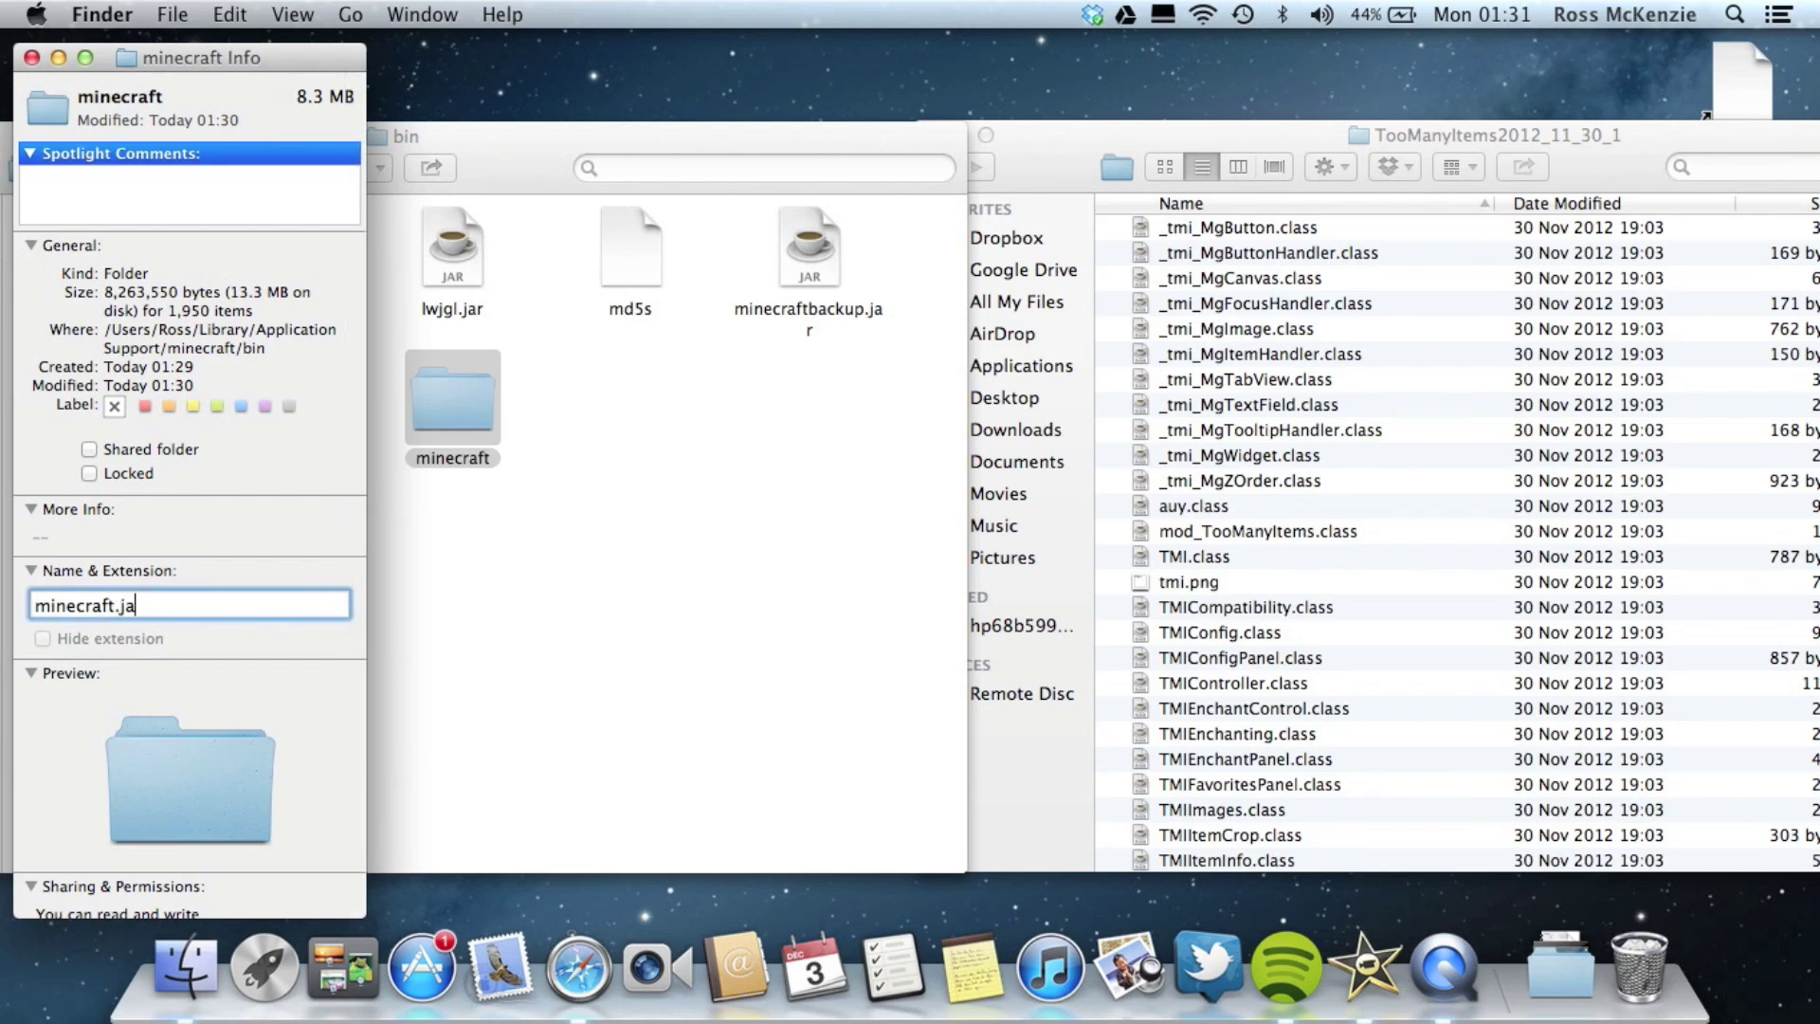
{"action": "key", "text": "Return"}
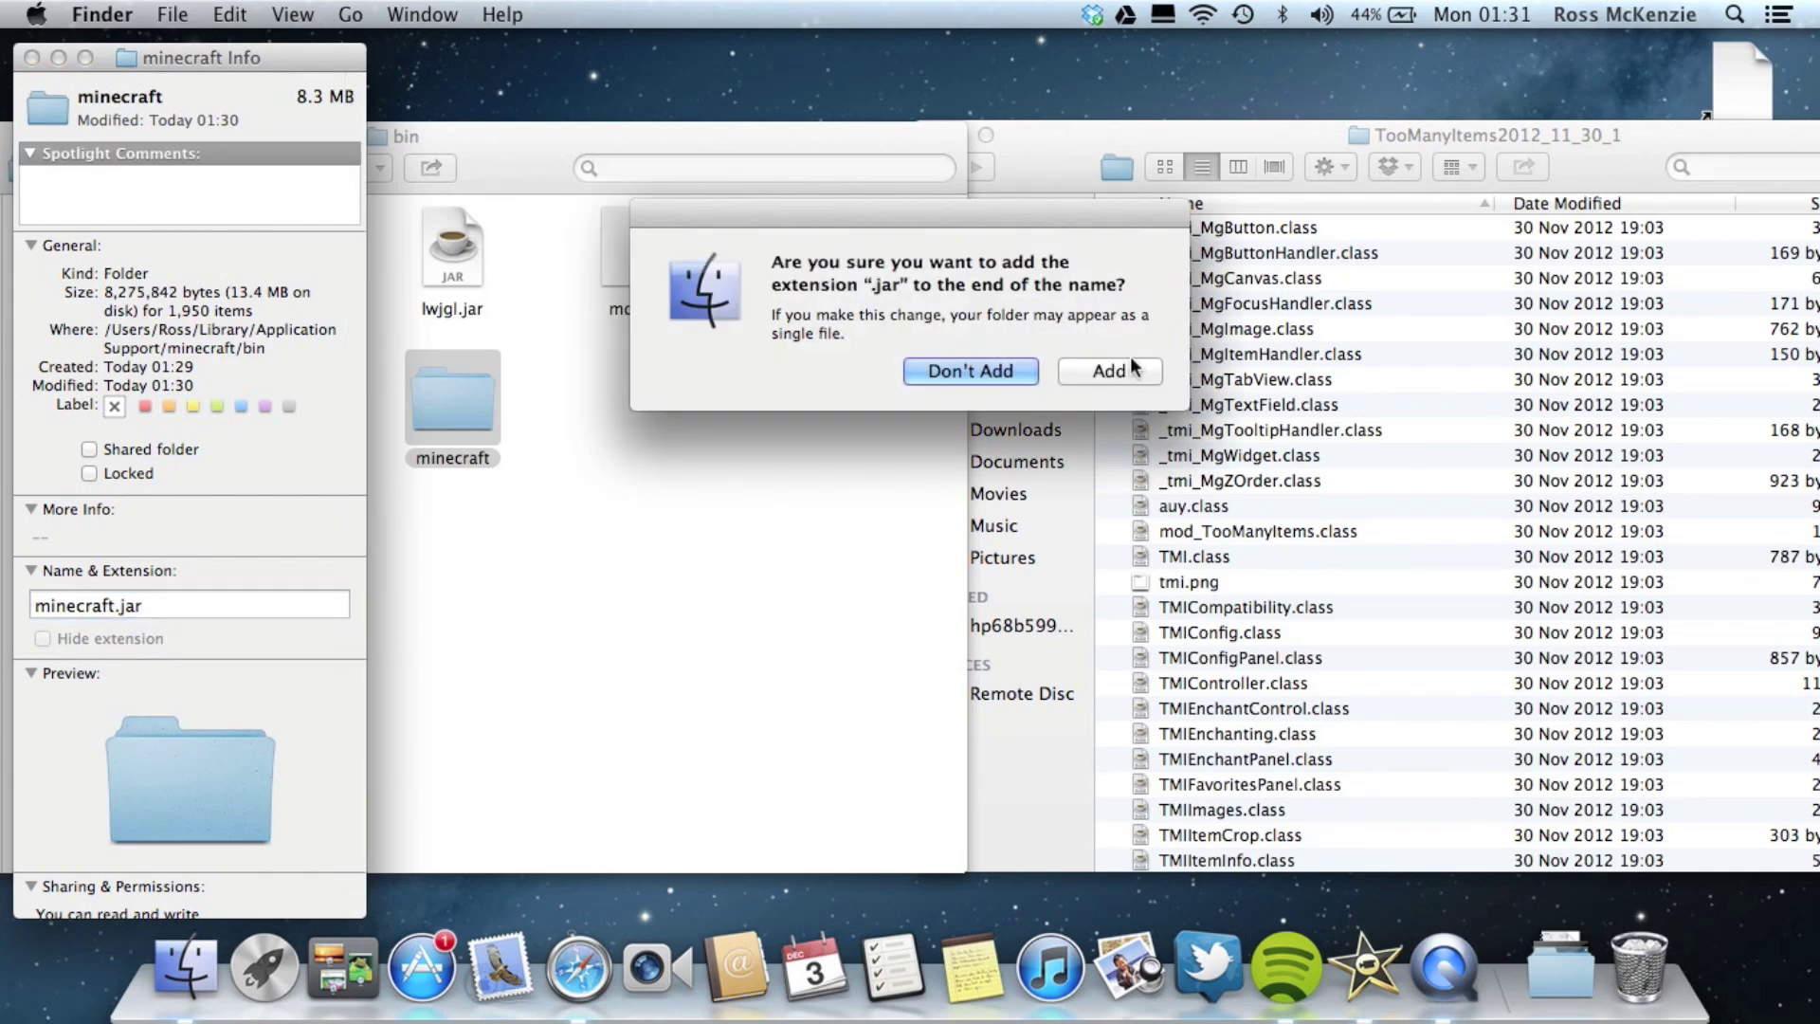
{"action": "left_click", "coordinate": [1109, 371]}
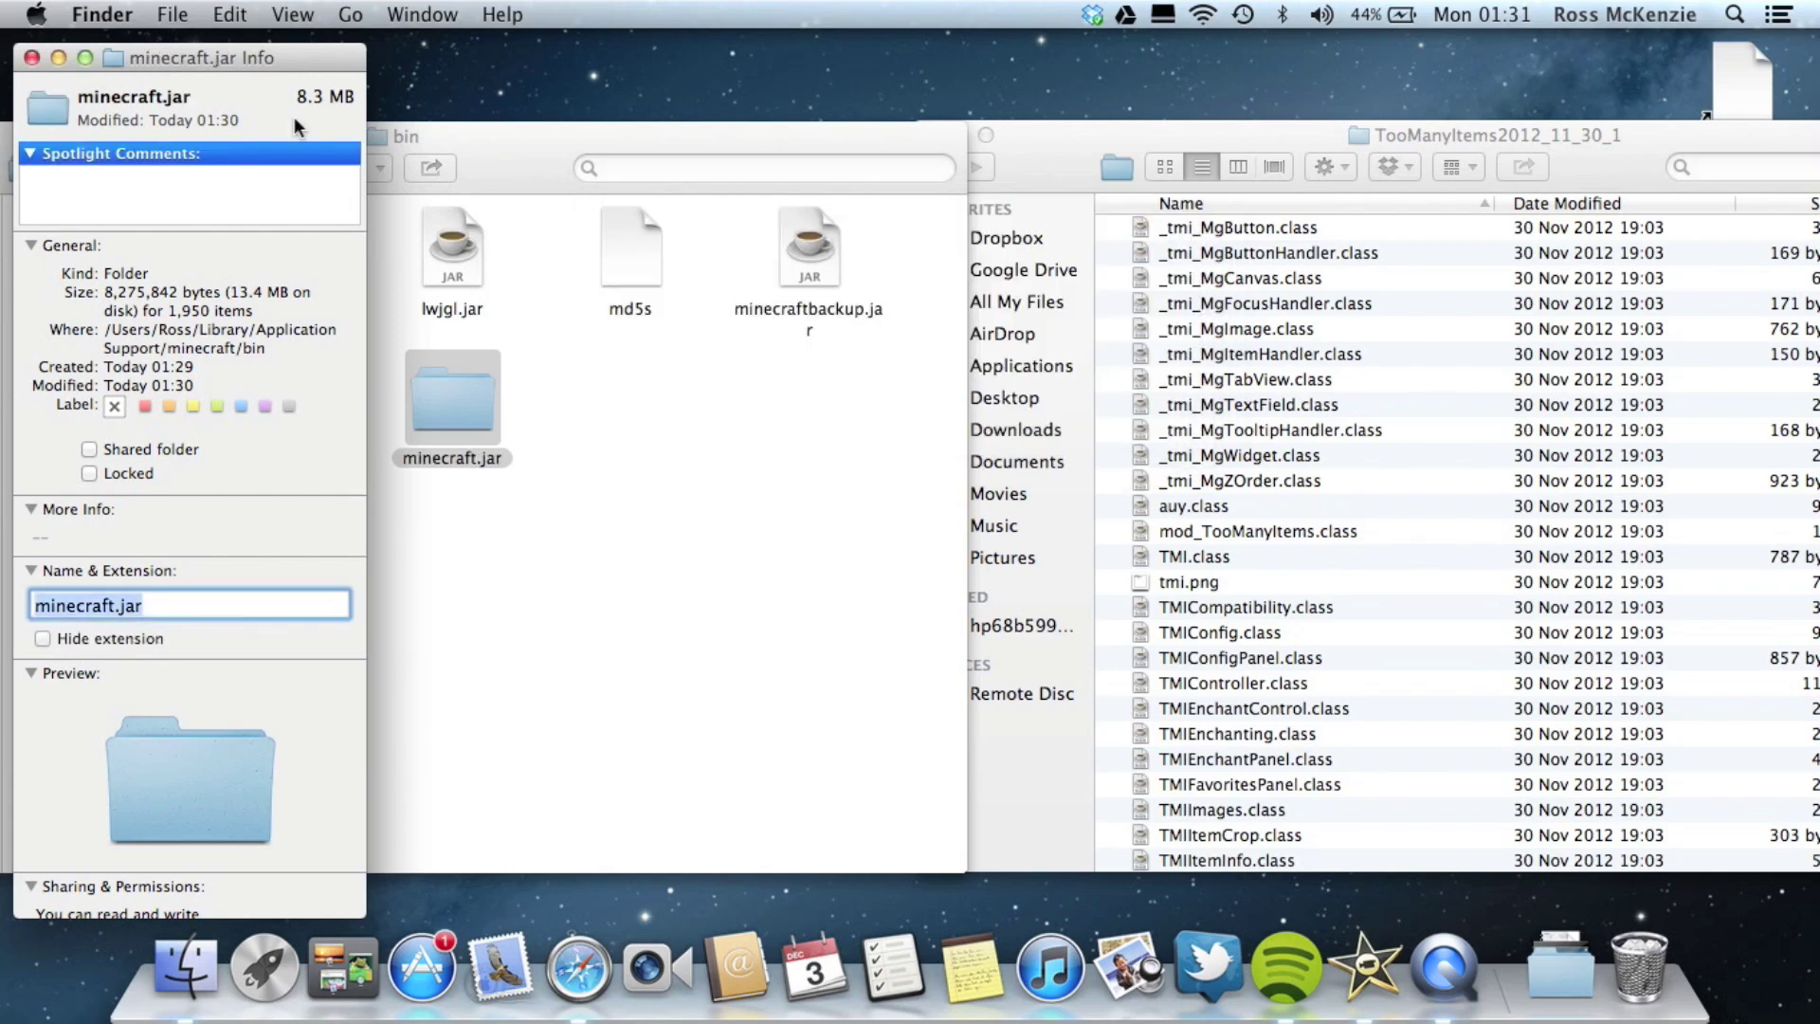
{"action": "left_click", "coordinate": [31, 59]}
Step: Delete the META-INF folder from inside minecraft.jar
{"action": "double_click", "coordinate": [442, 401]}
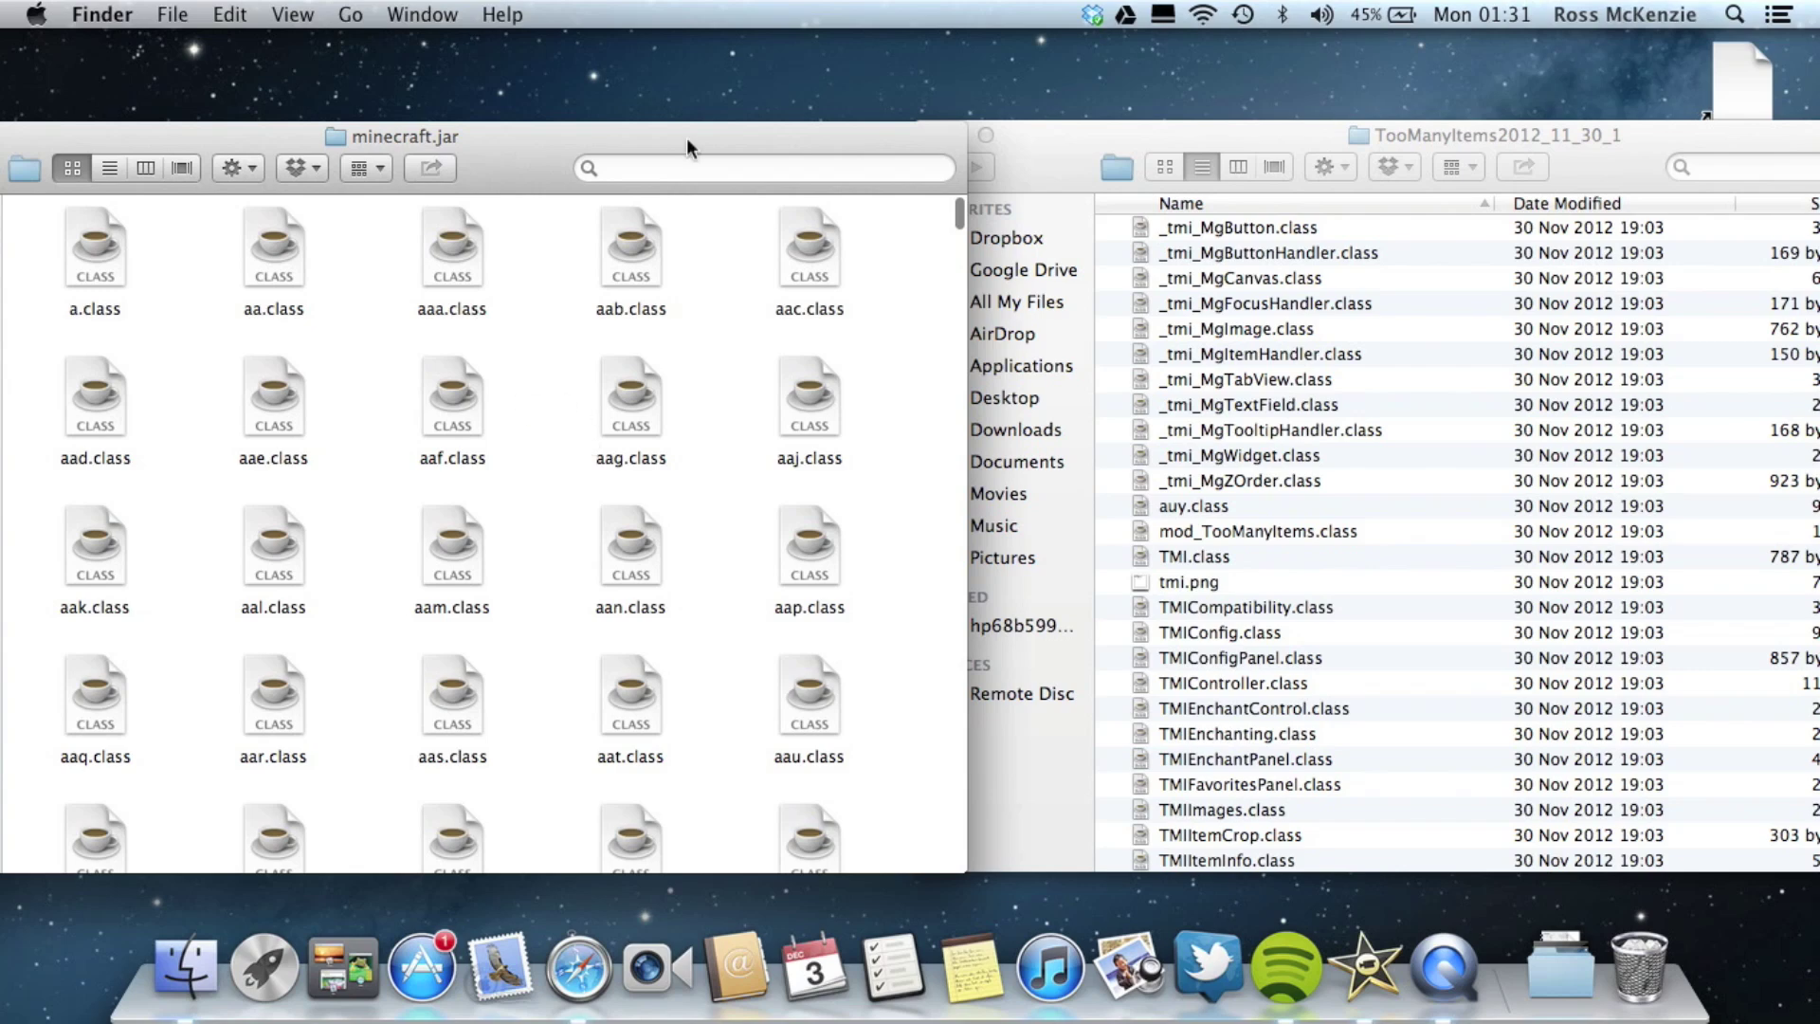
{"action": "left_click", "coordinate": [697, 178]}
{"action": "type", "text": "m"}
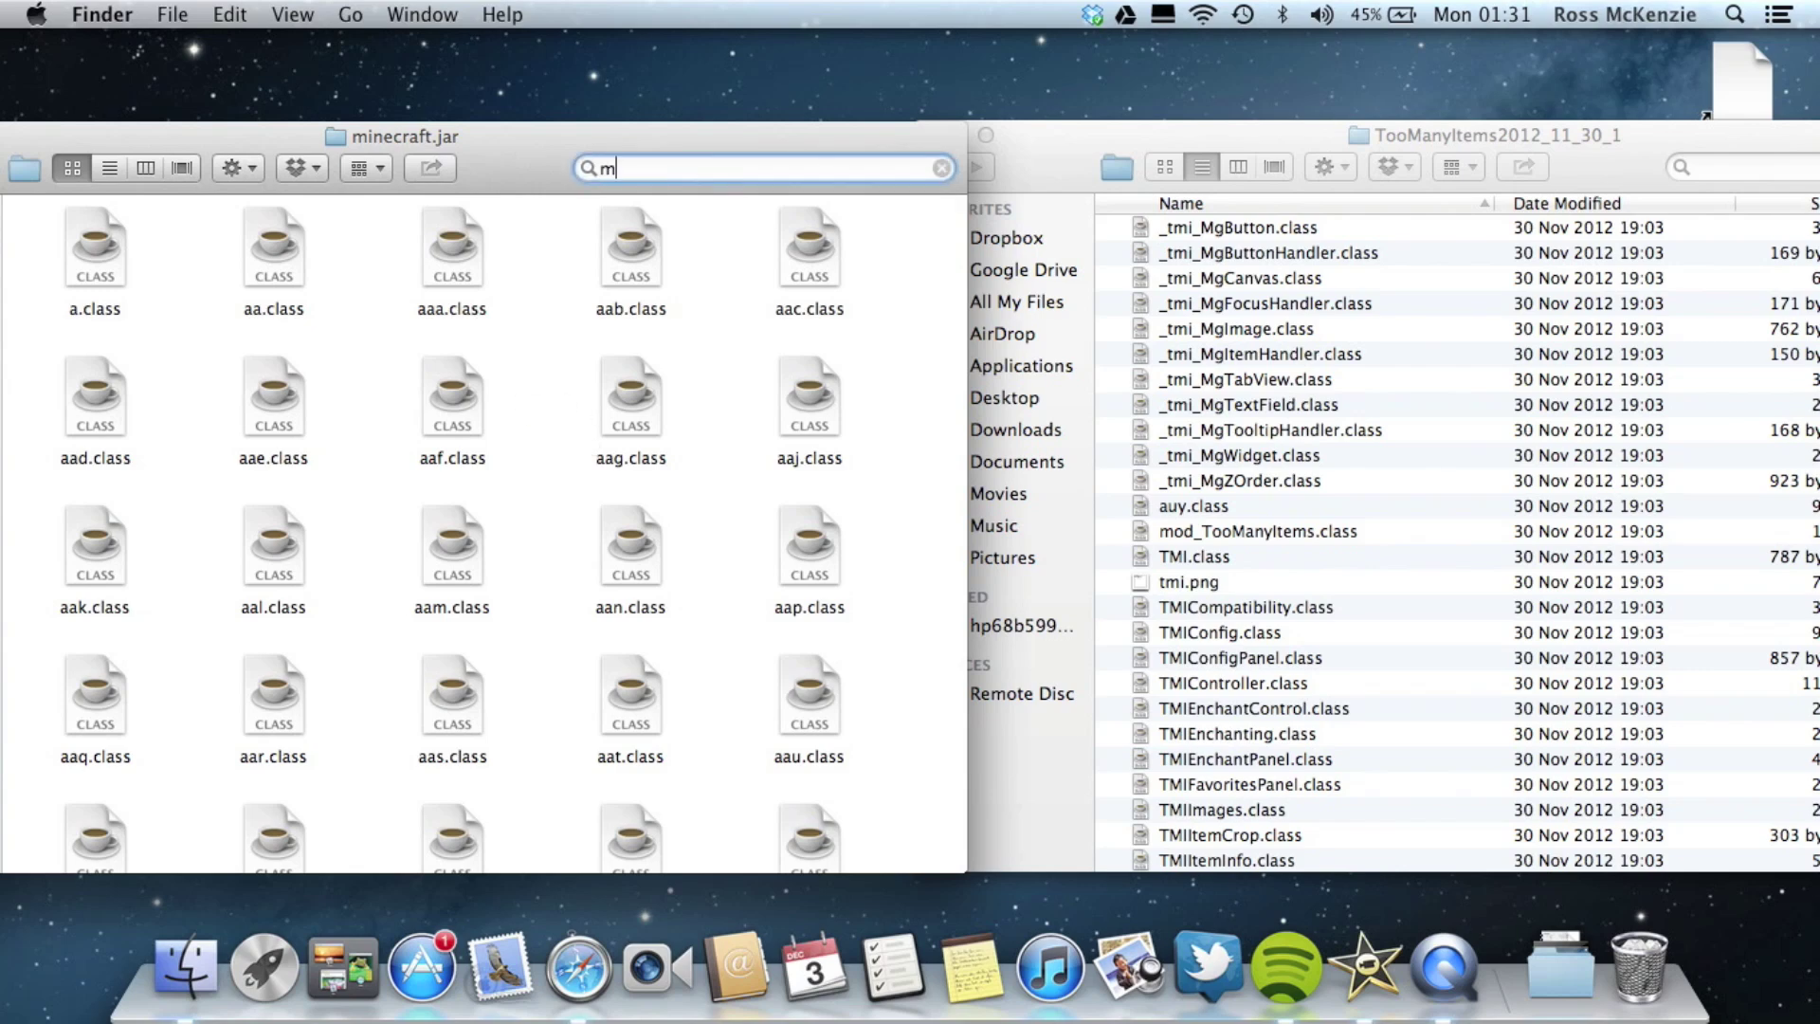
{"action": "type", "text": "od"}
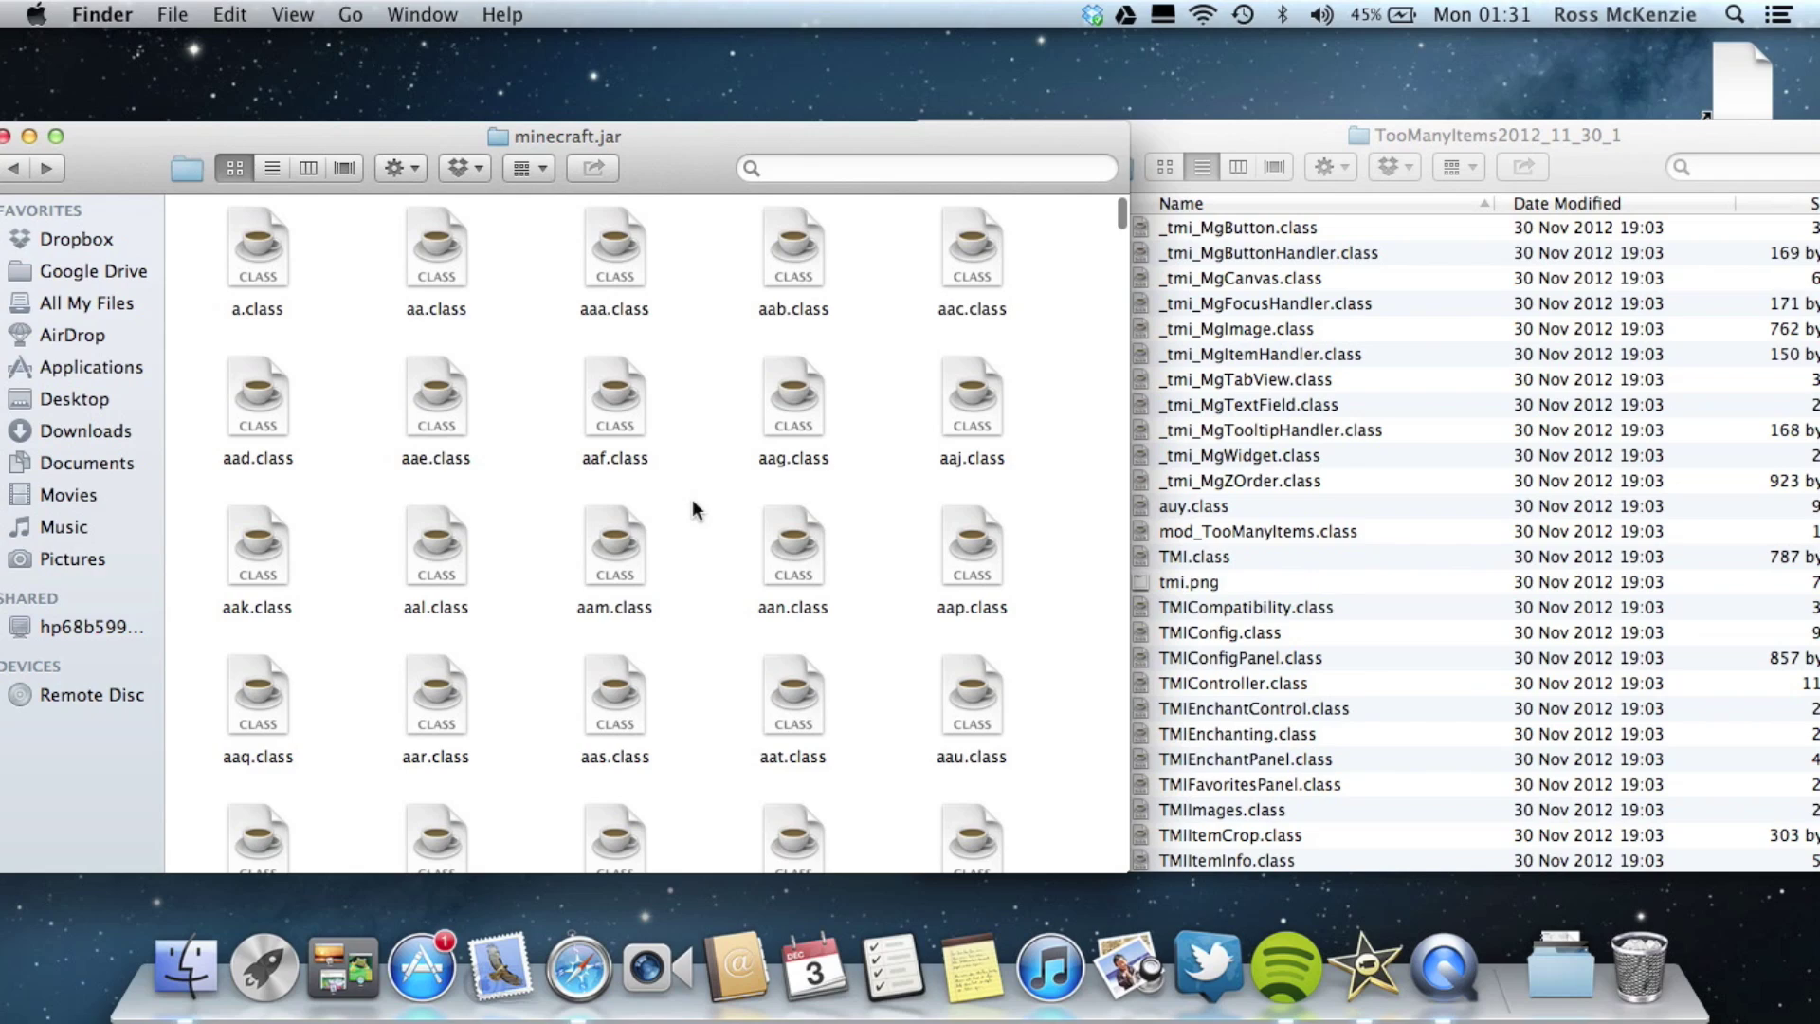
{"action": "scroll", "coordinate": [693, 502], "scroll_direction": "down", "scroll_amount": 5}
{"action": "scroll", "coordinate": [693, 502], "scroll_direction": "down", "scroll_amount": 5}
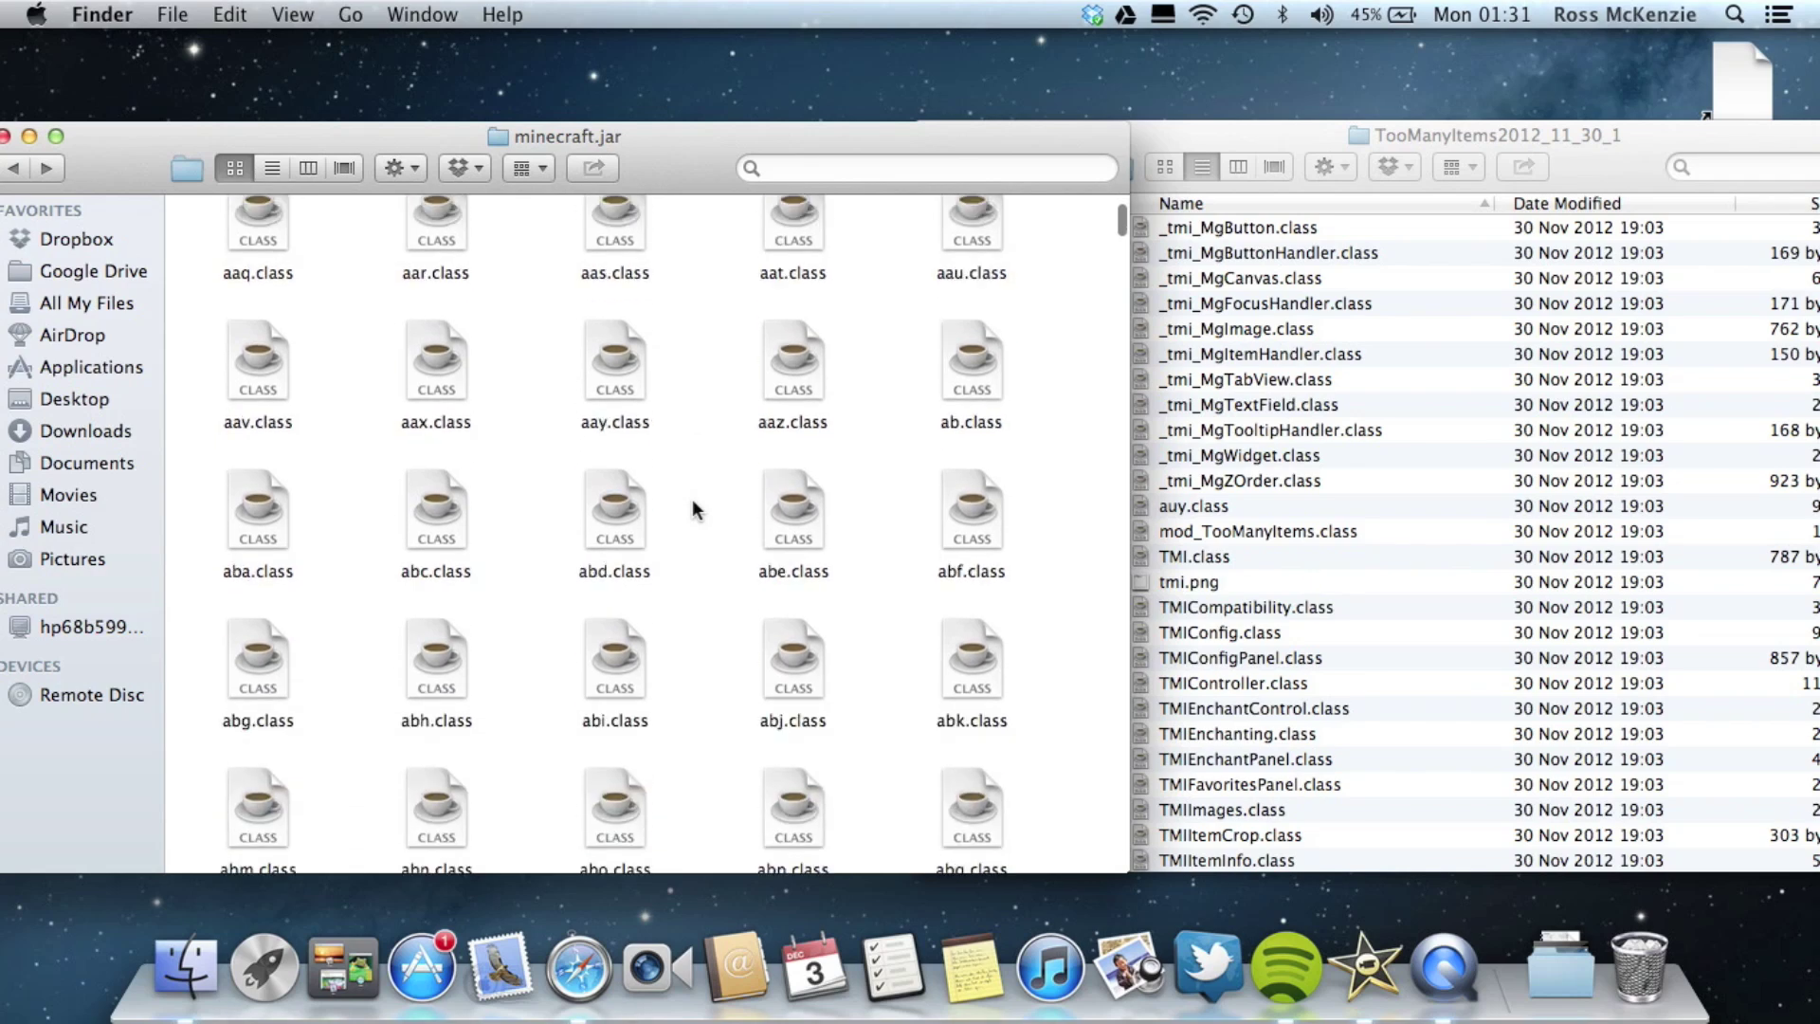
{"action": "left_click", "coordinate": [779, 532]}
{"action": "key", "text": "m"}
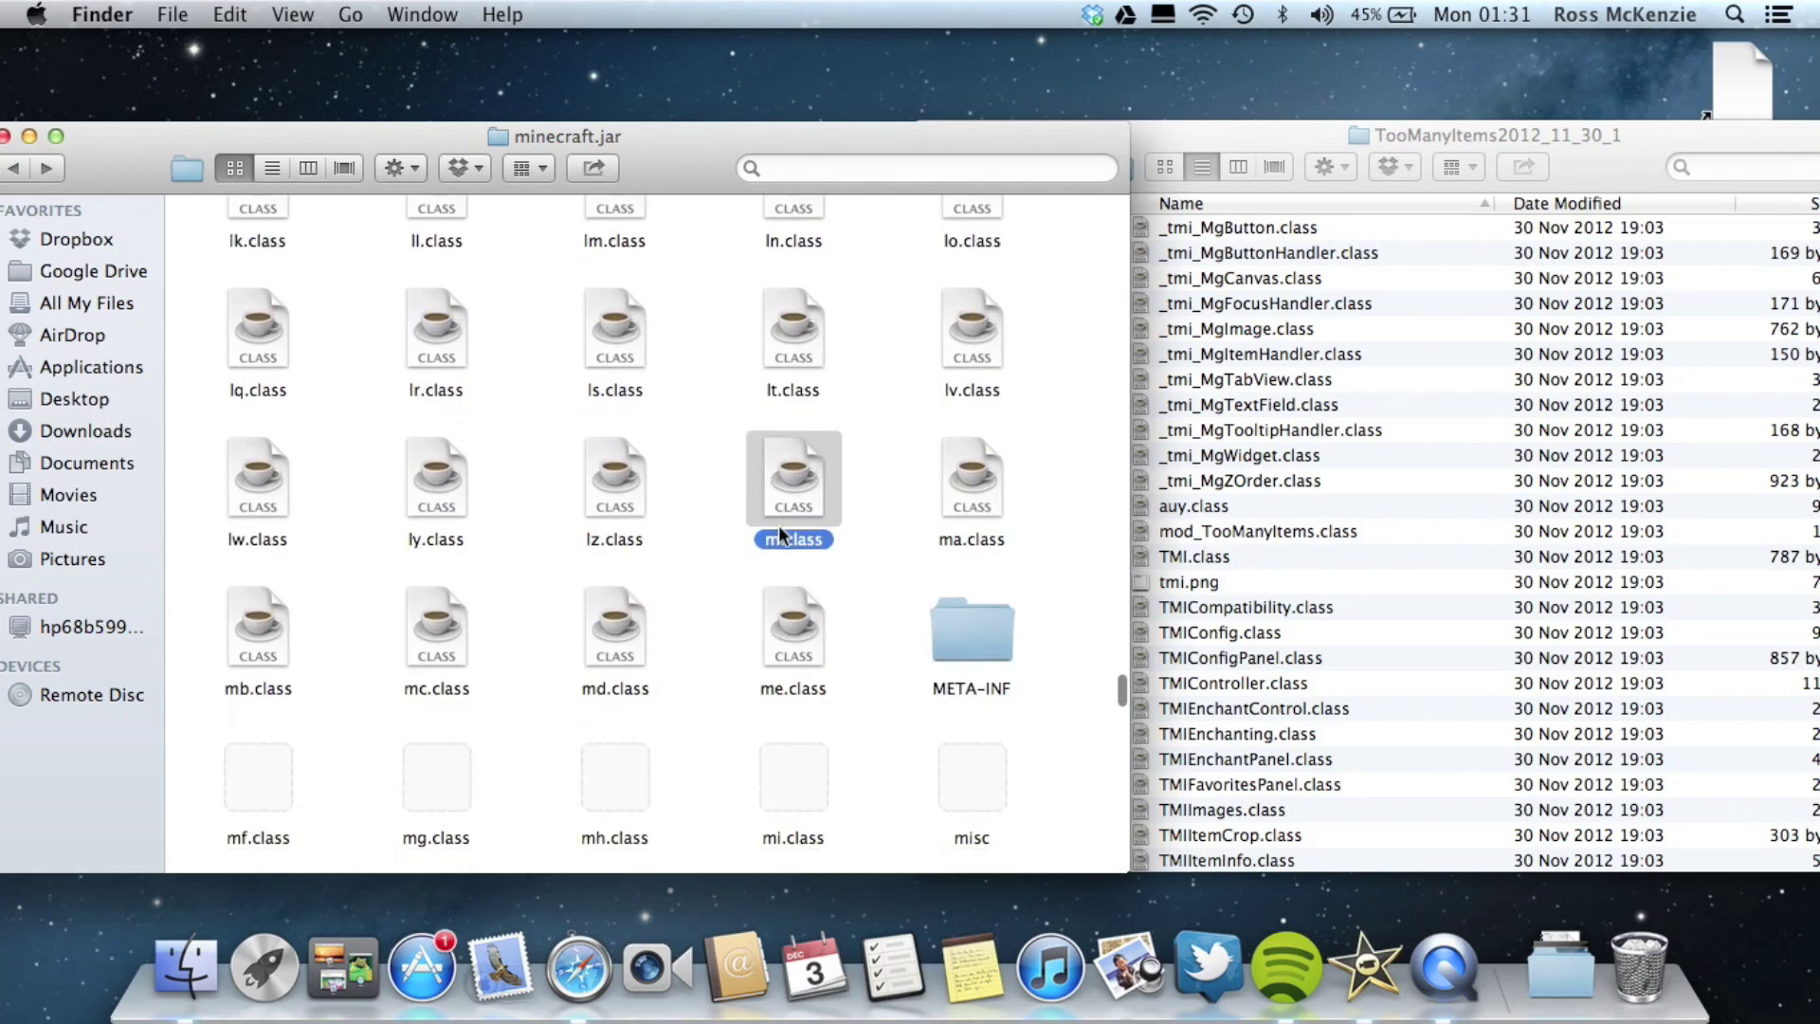
{"action": "scroll", "coordinate": [778, 525], "scroll_direction": "down", "scroll_amount": 1}
{"action": "left_click", "coordinate": [948, 530]}
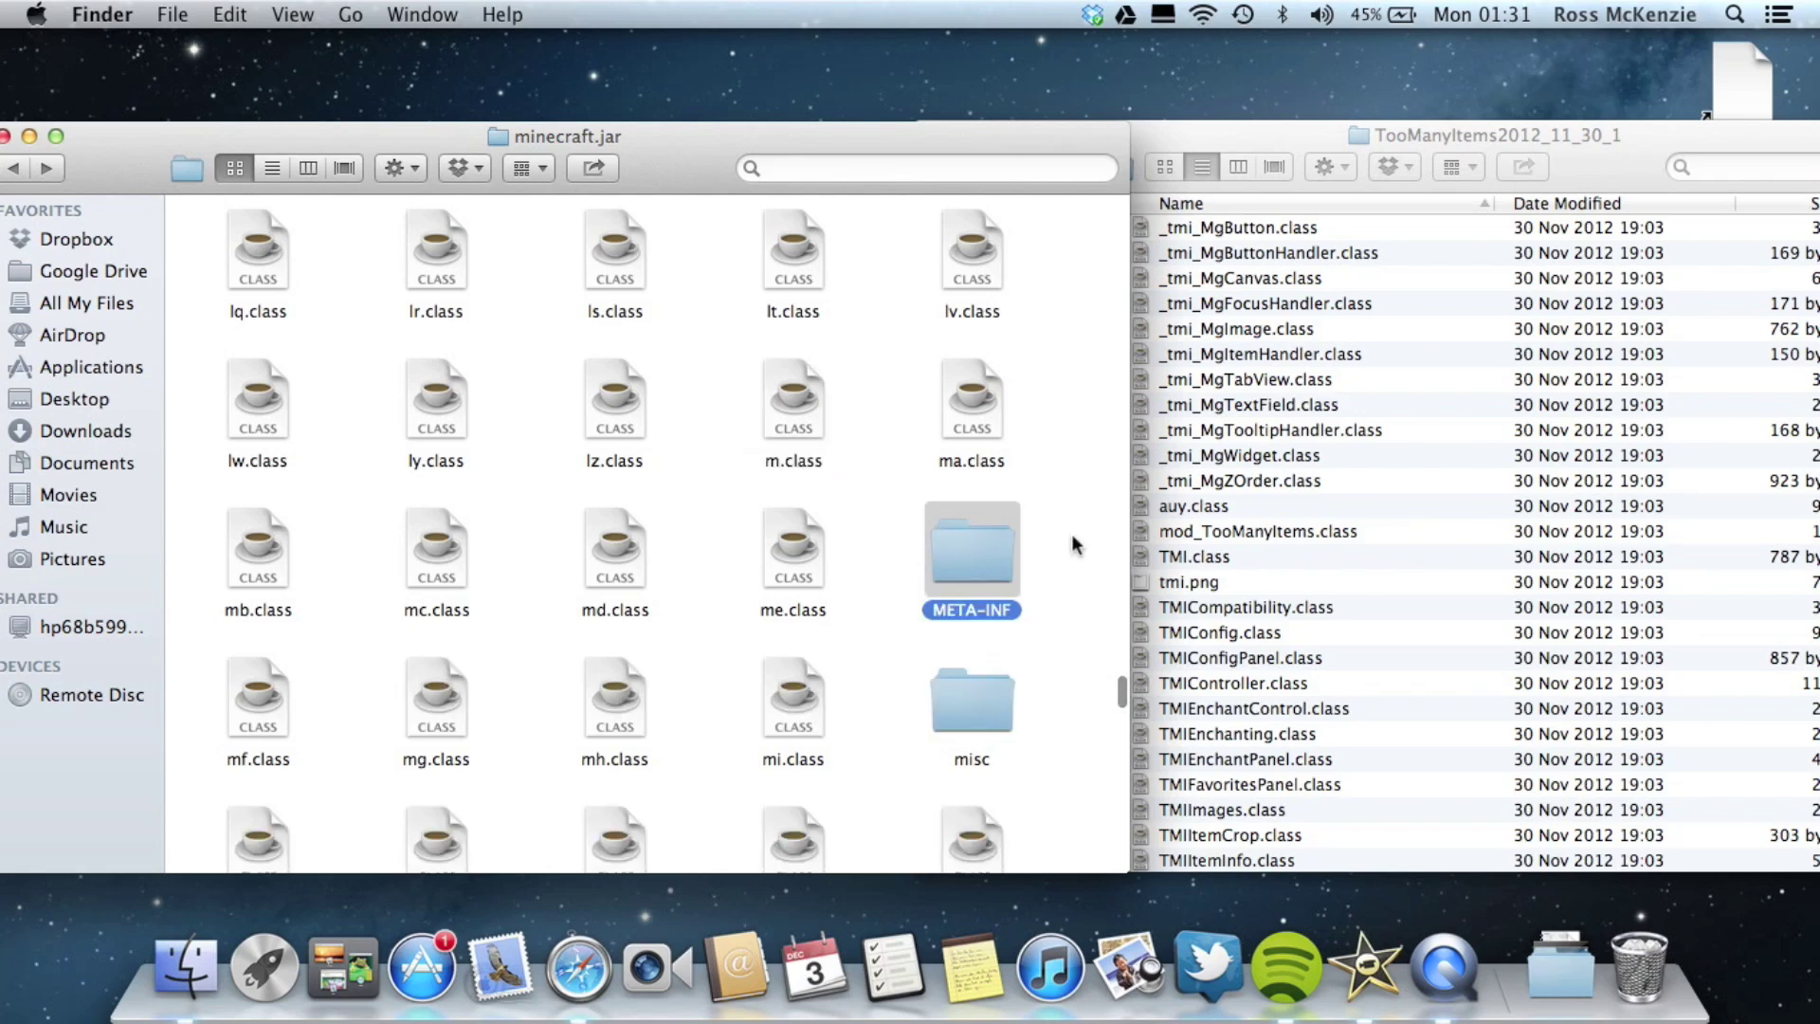
{"action": "key", "text": "super+BackSpace"}
Step: Move all TooManyItems files into minecraft.jar, replacing duplicates, and close the emptied window
{"action": "left_click", "coordinate": [1235, 471]}
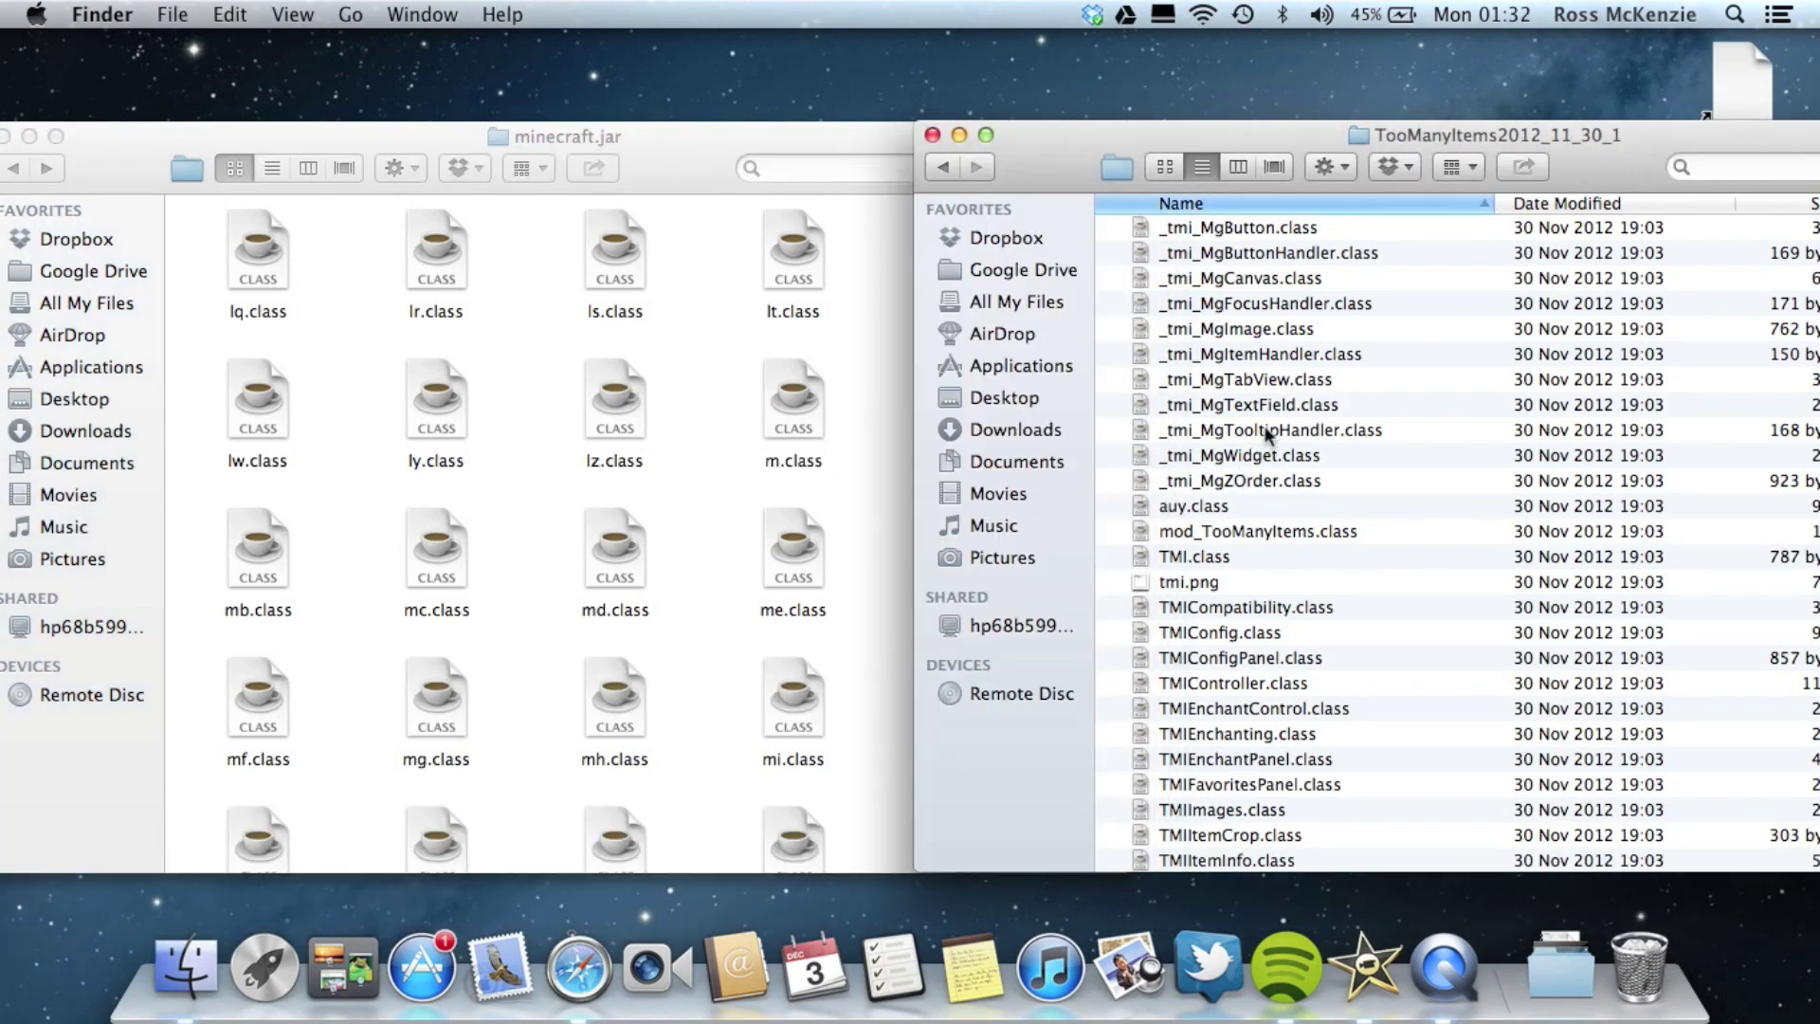
{"action": "left_click", "coordinate": [1268, 431]}
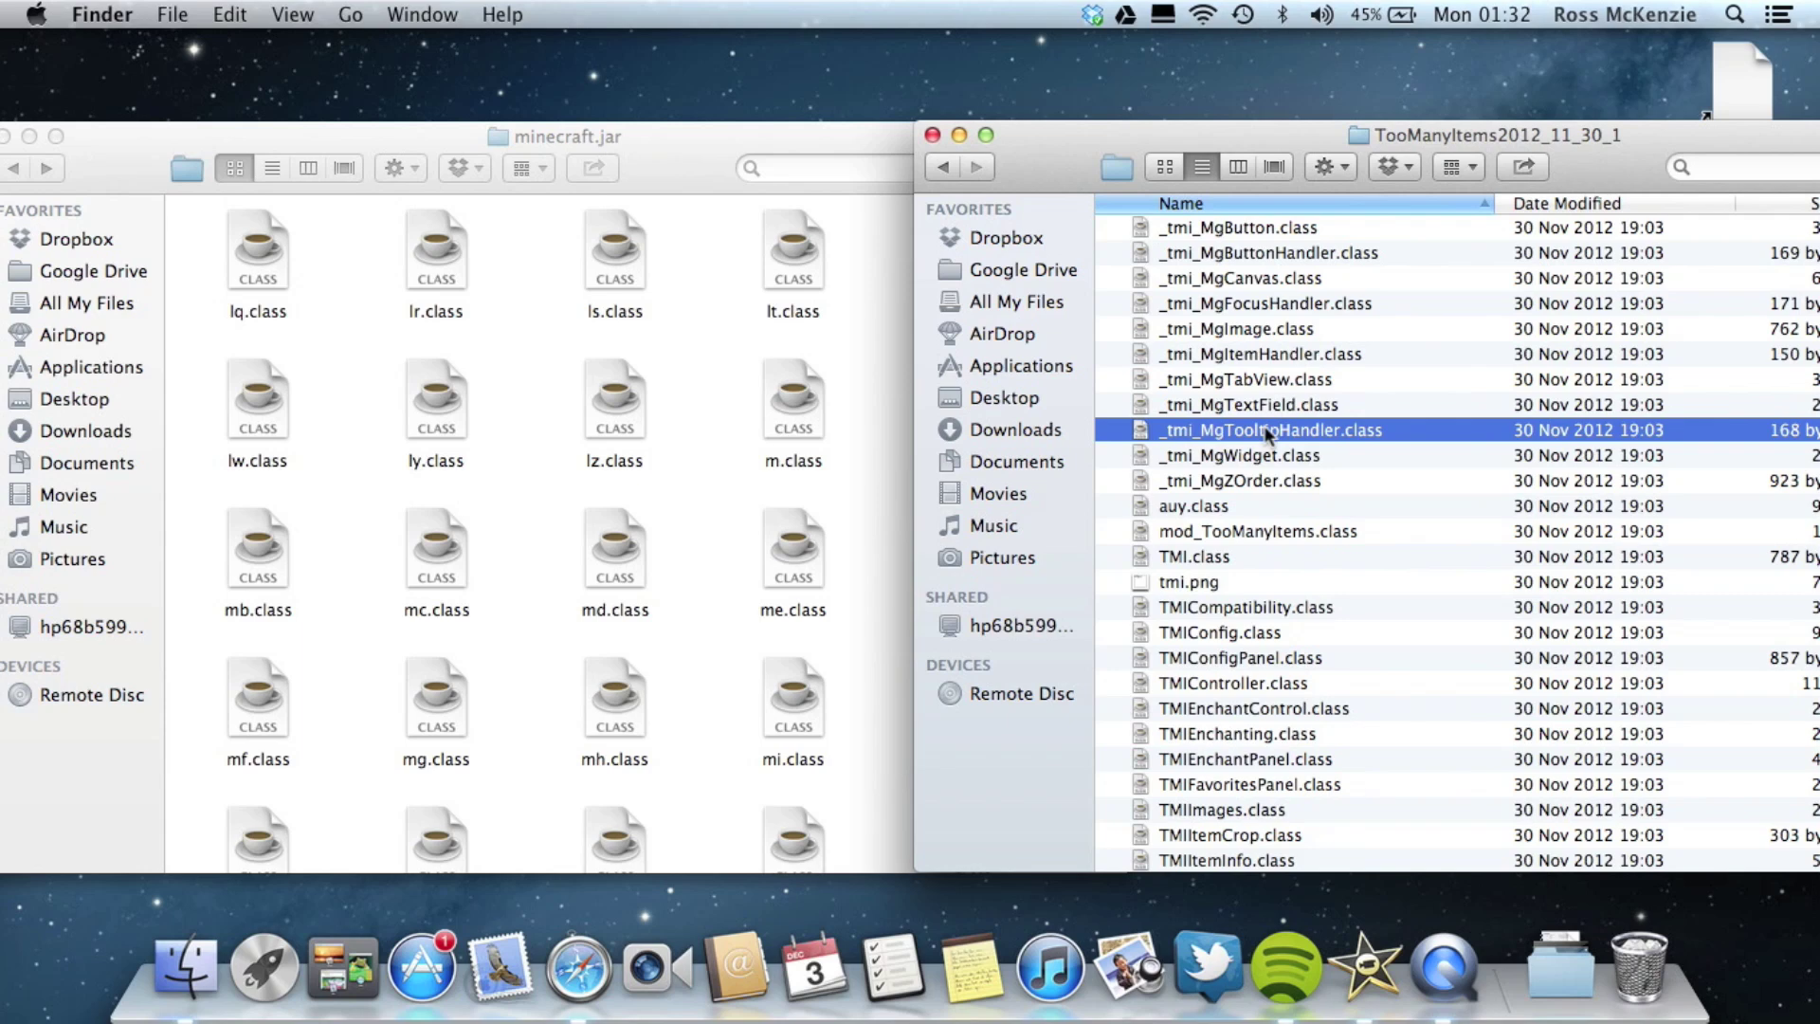
{"action": "key", "text": "super+a"}
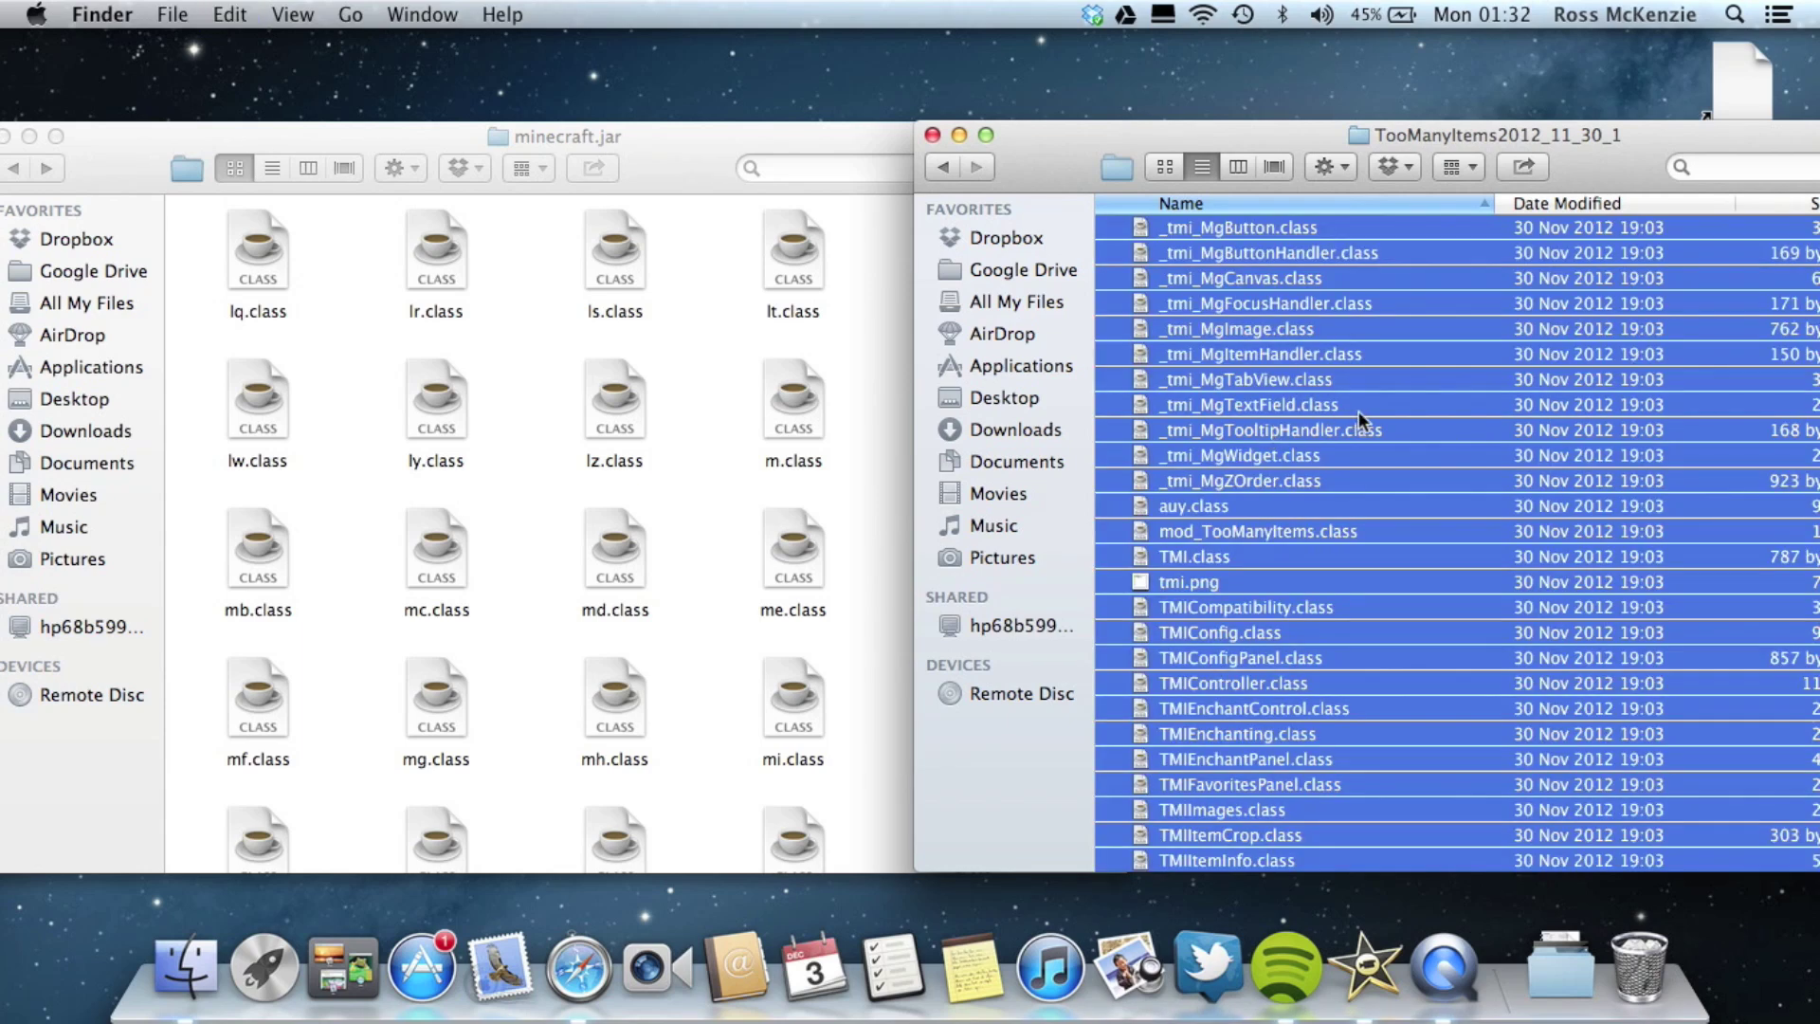
{"action": "left_click_drag", "start_coordinate": [1414, 412], "coordinate": [716, 403]}
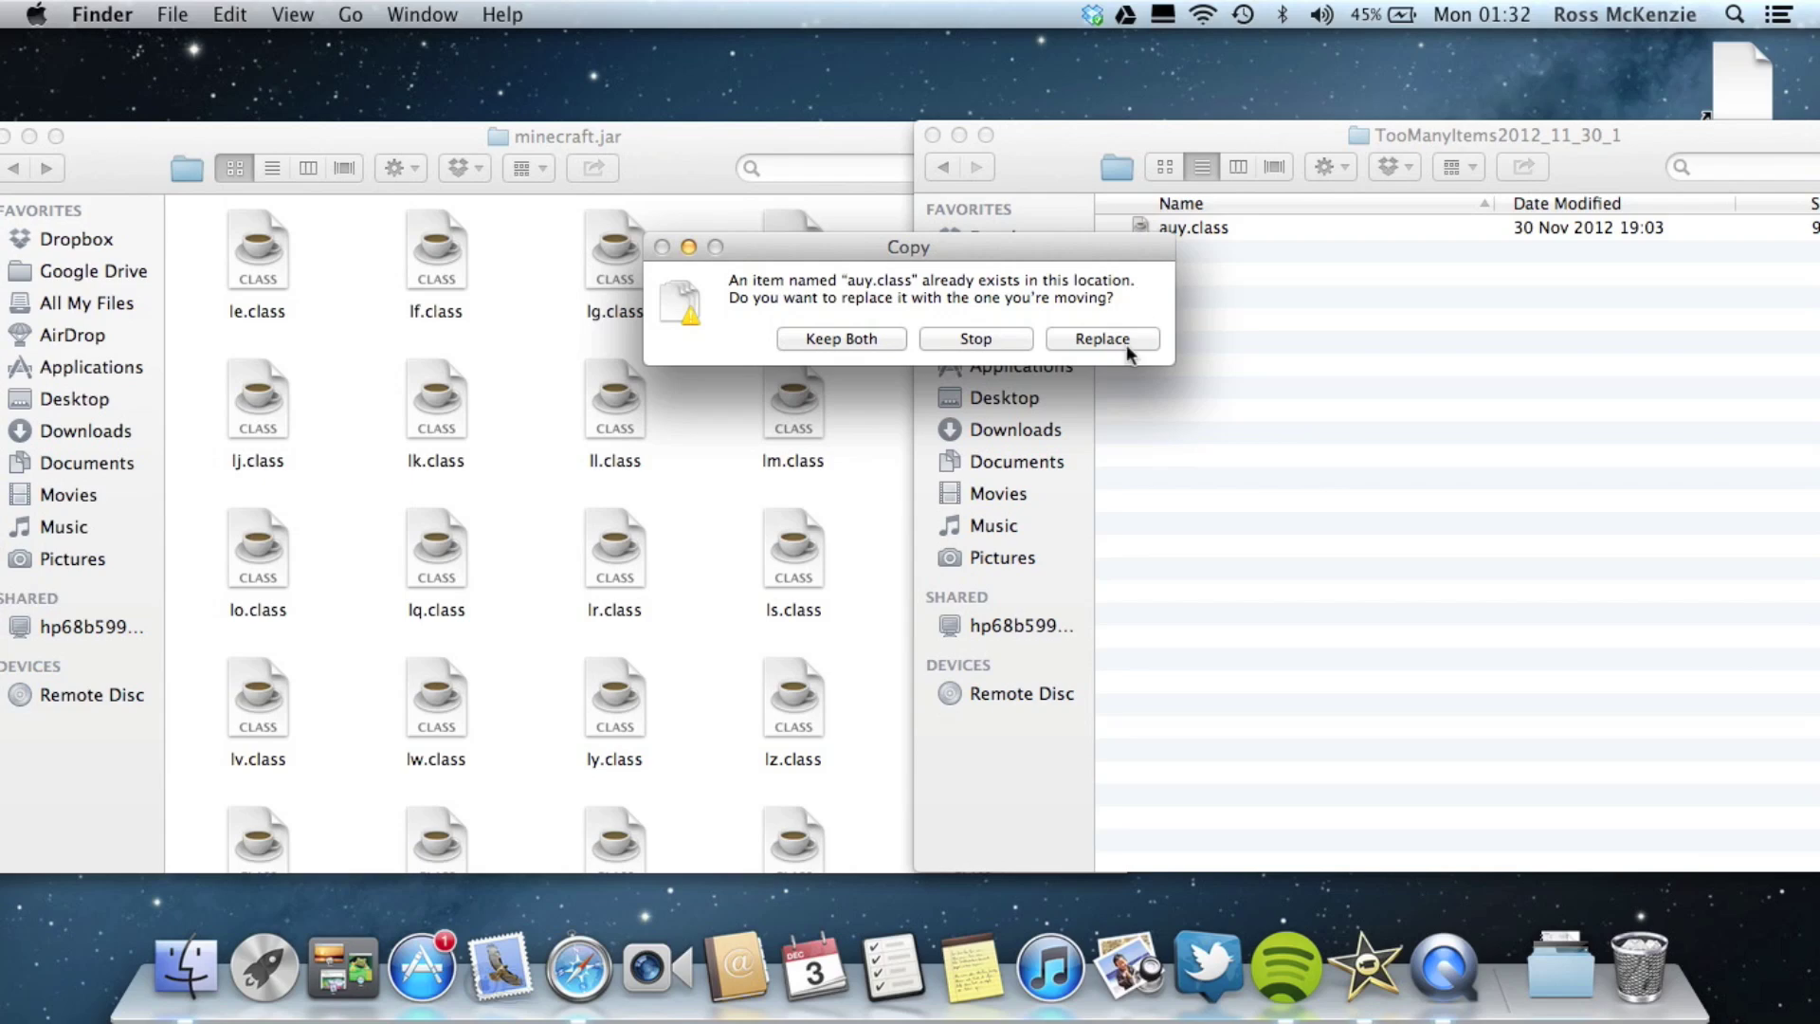
{"action": "left_click", "coordinate": [1126, 341]}
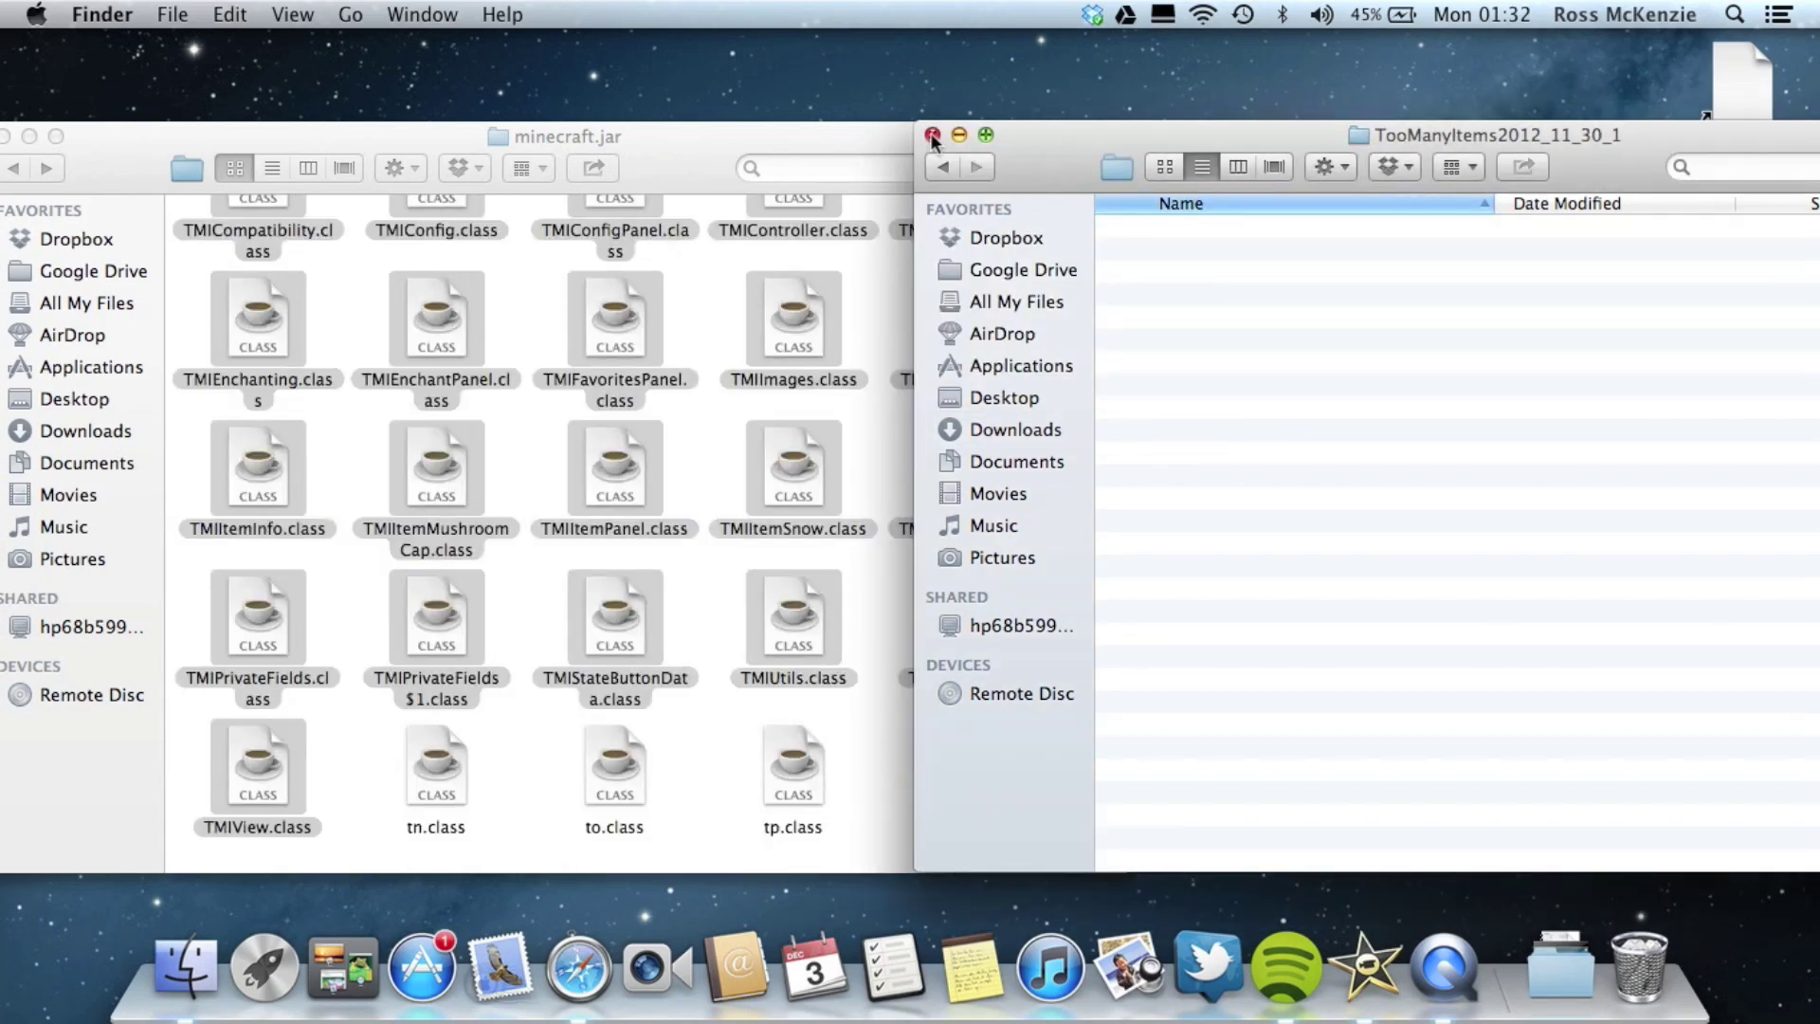
{"action": "left_click", "coordinate": [931, 135]}
Step: Launch Minecraft 1.4.5 from Launchpad, load a singleplayer world and open the inventory
{"action": "left_click", "coordinate": [4, 136]}
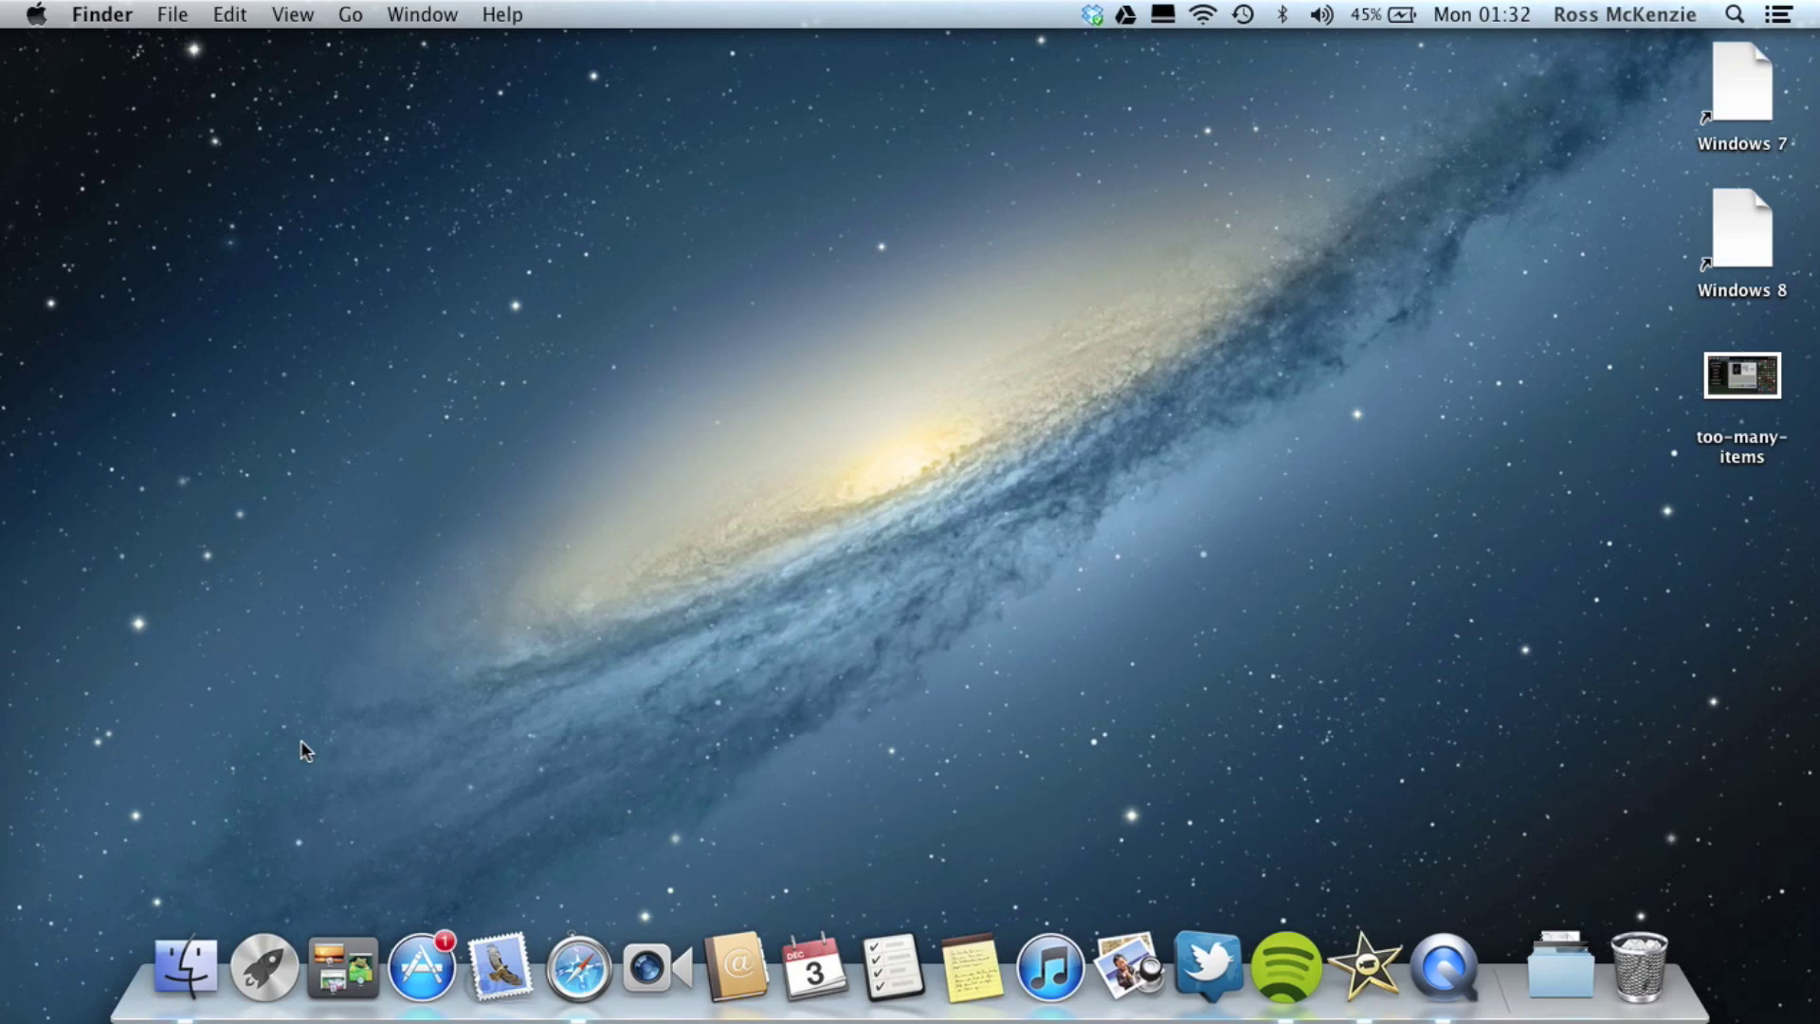
{"action": "left_click", "coordinate": [279, 995]}
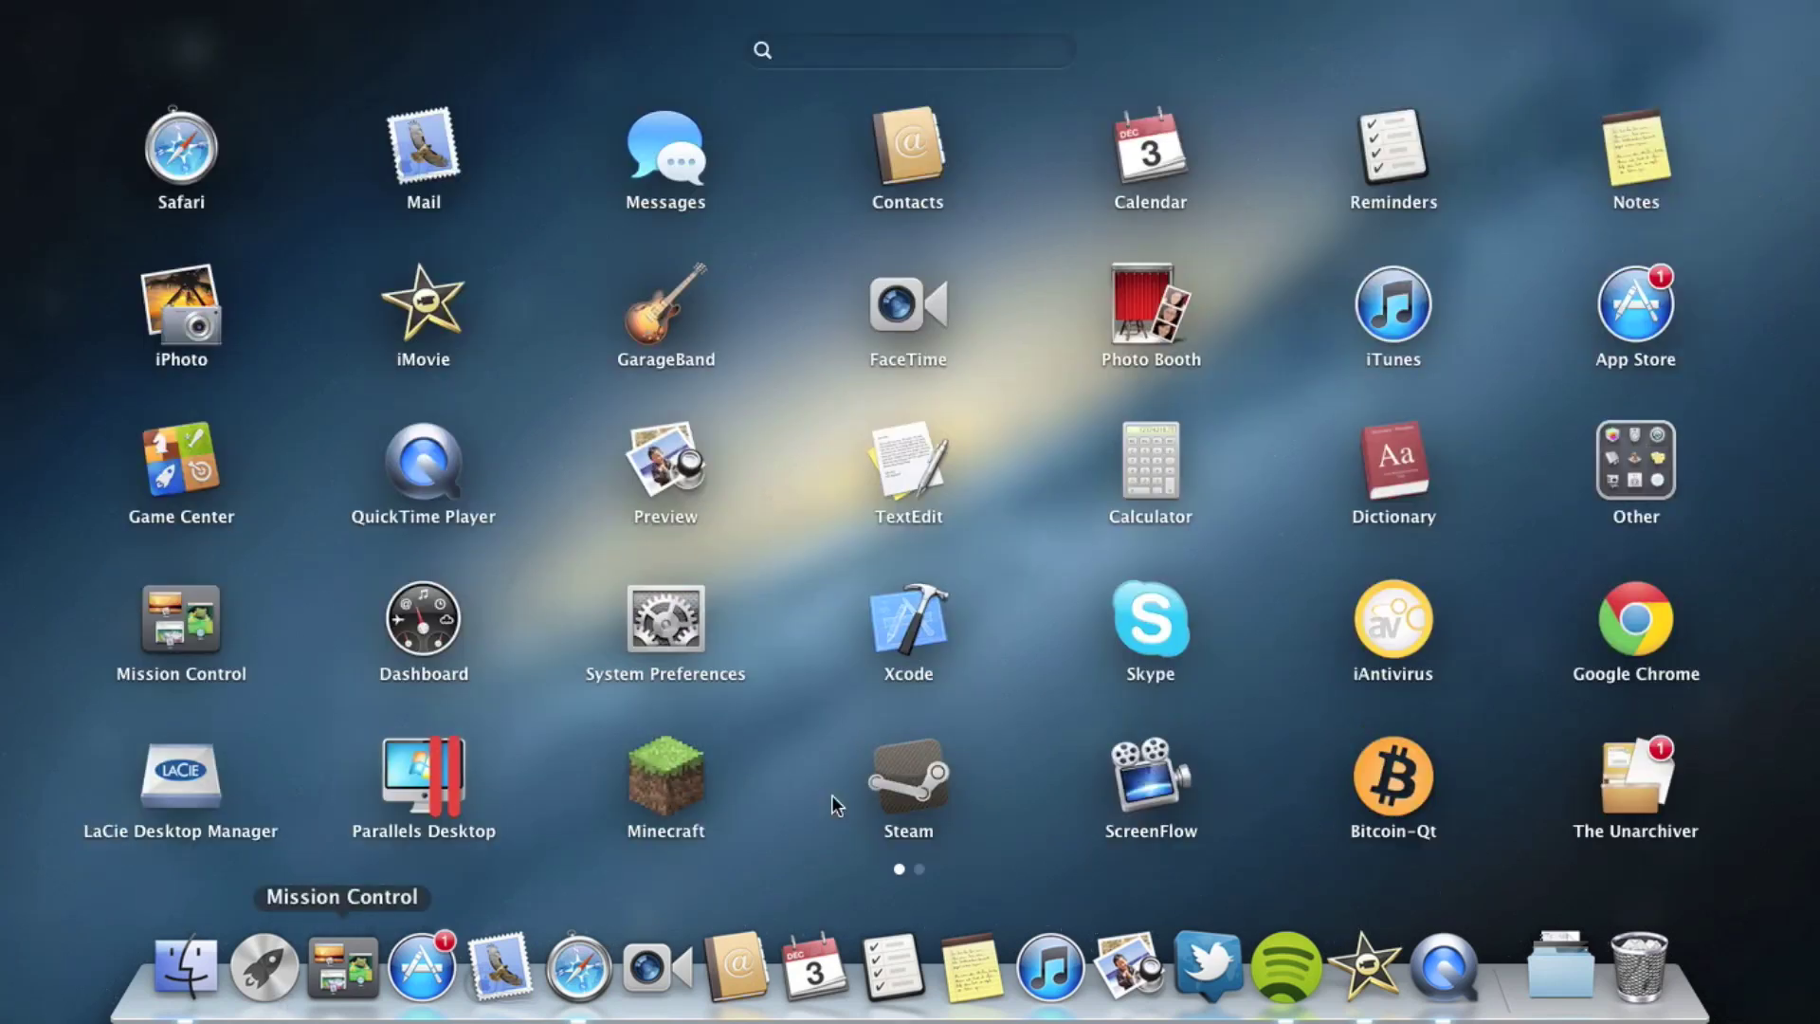
{"action": "left_click", "coordinate": [666, 778]}
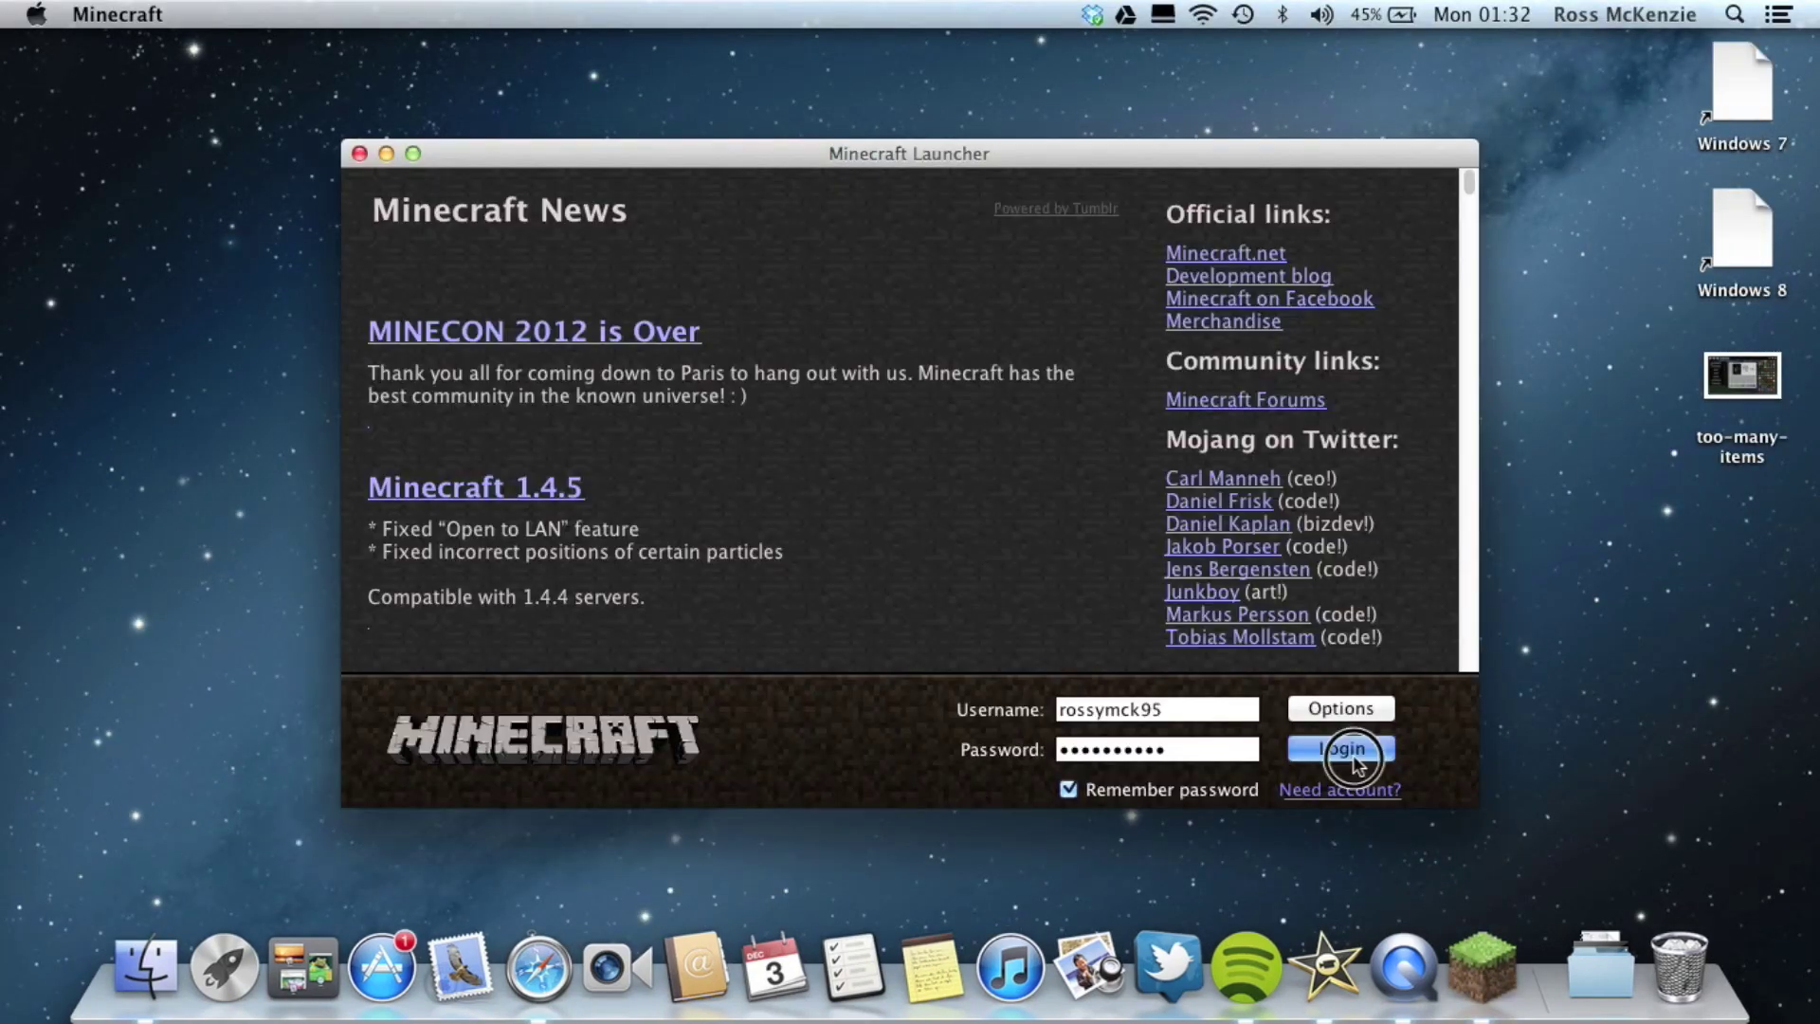
{"action": "left_click", "coordinate": [1355, 763]}
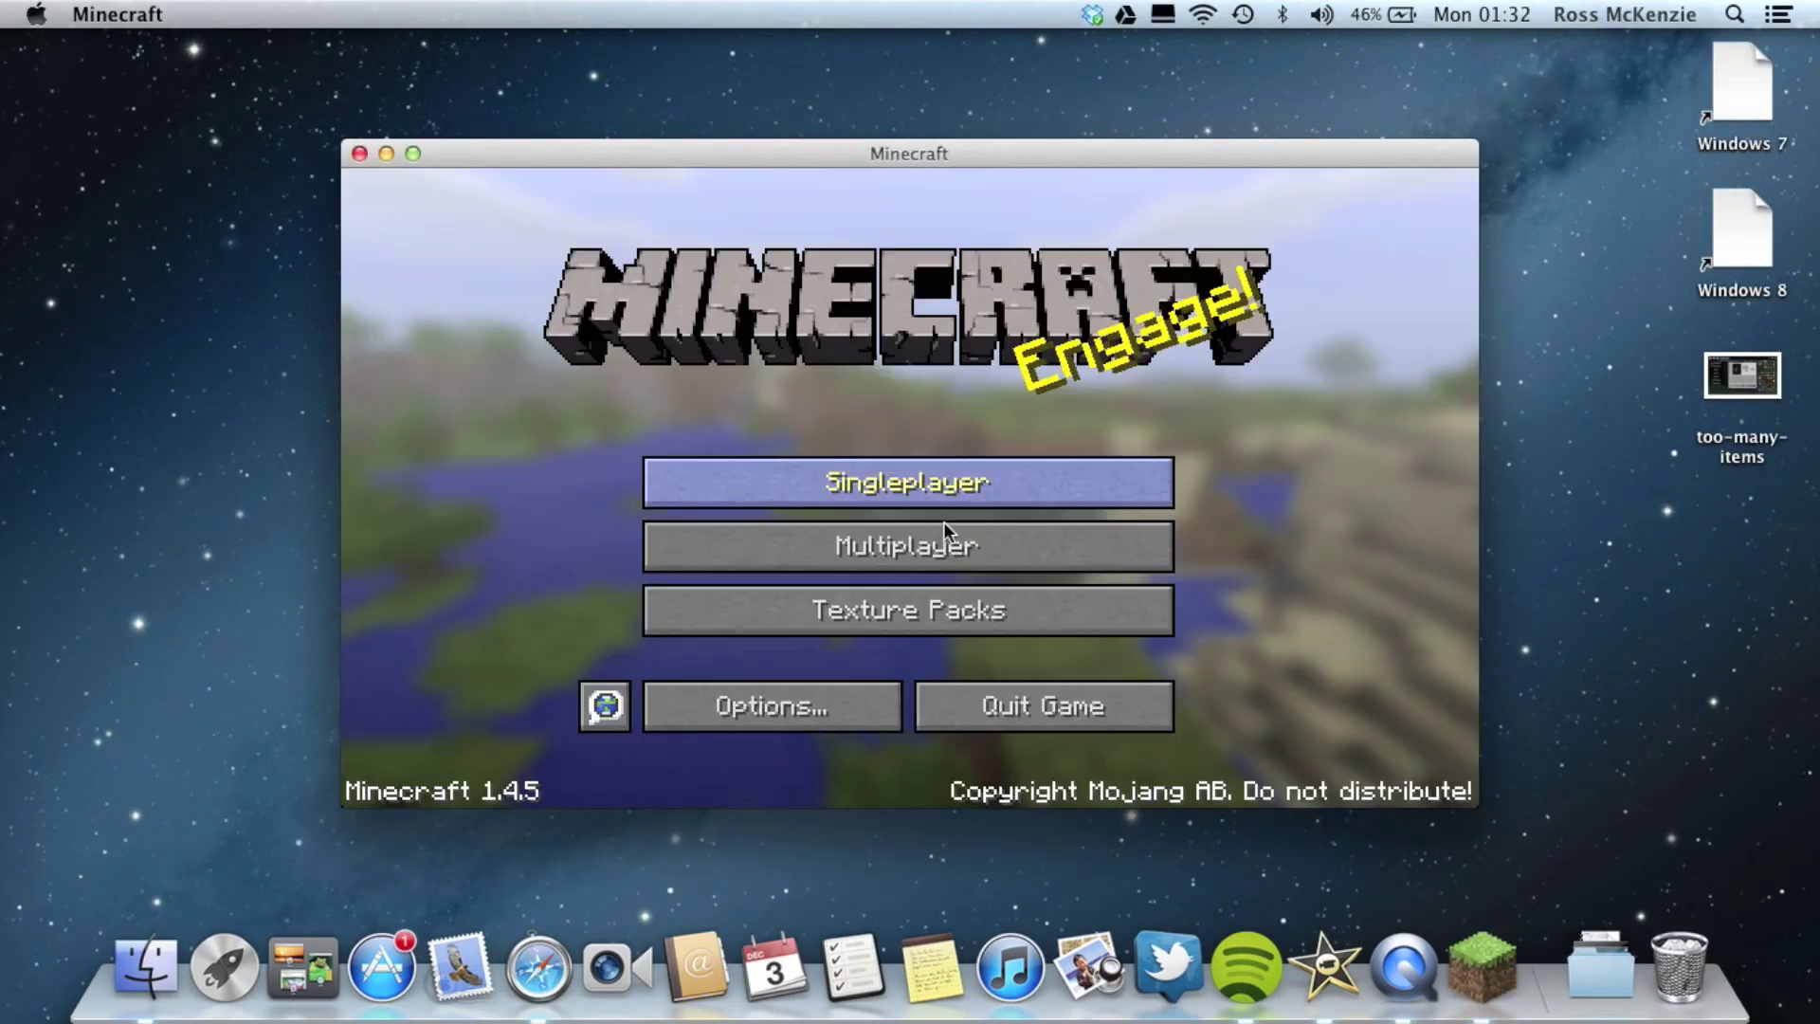
{"action": "left_click", "coordinate": [882, 478]}
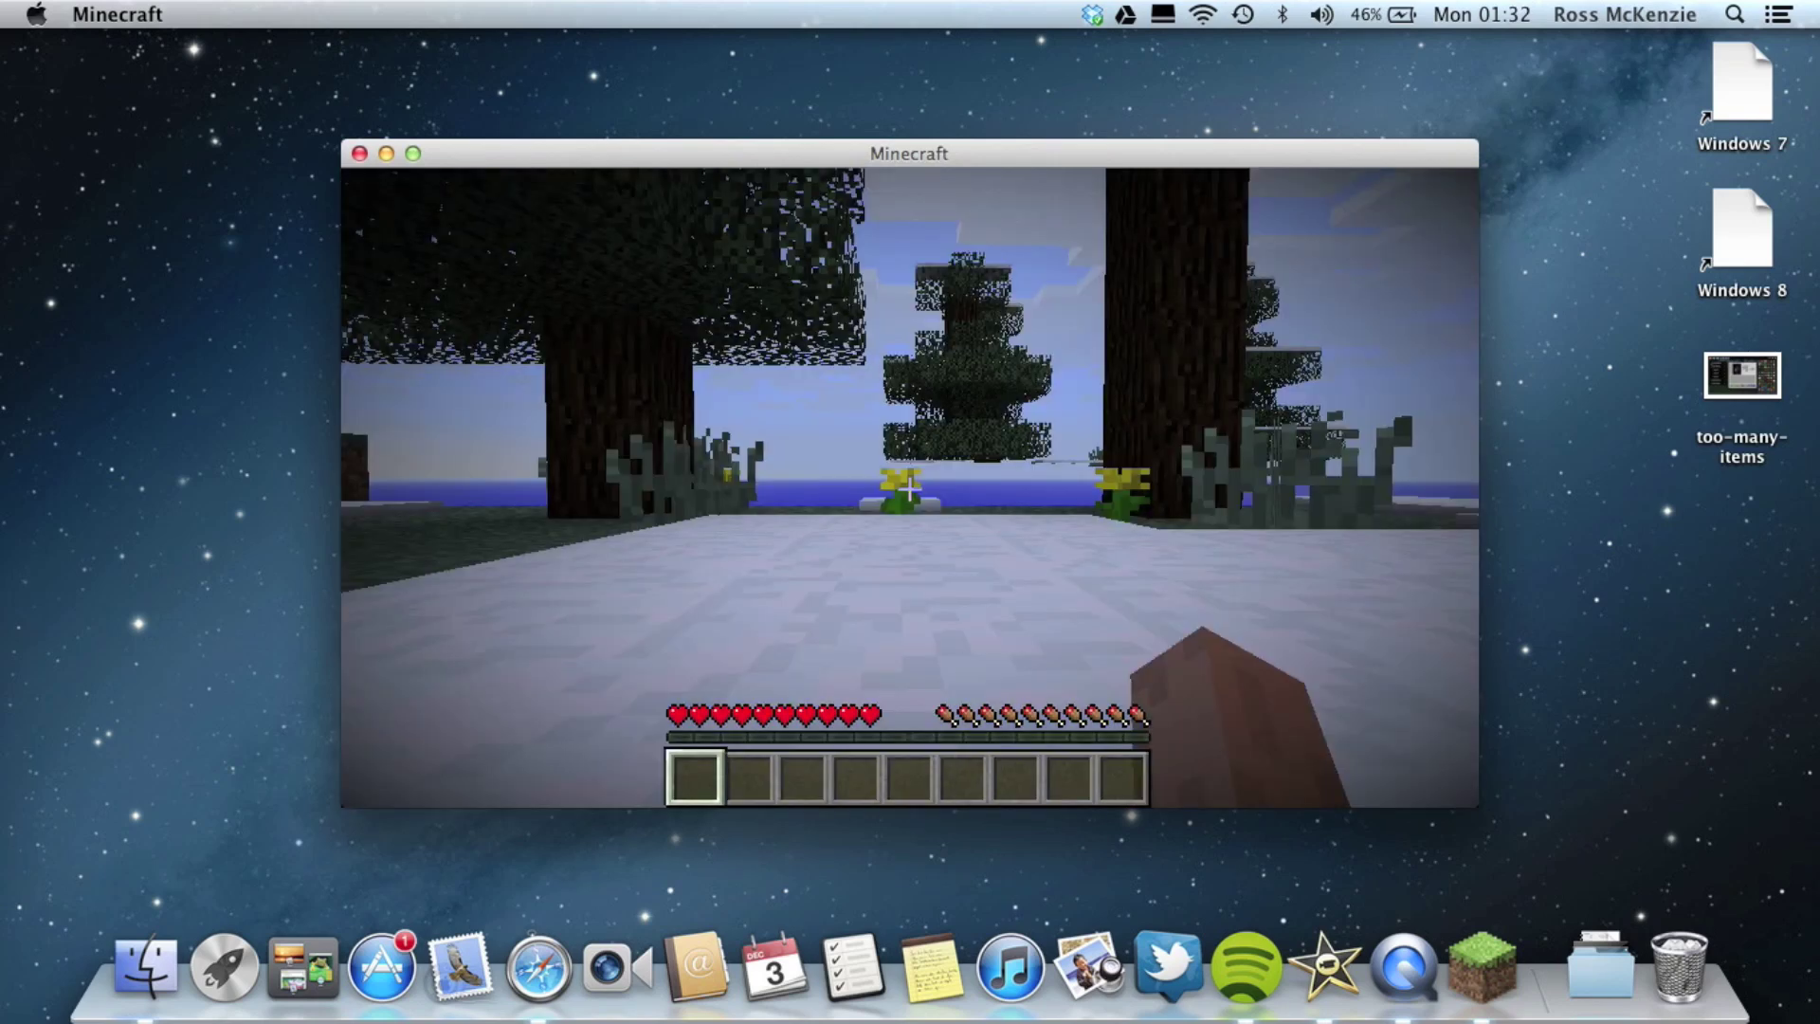
{"action": "key", "text": "e"}
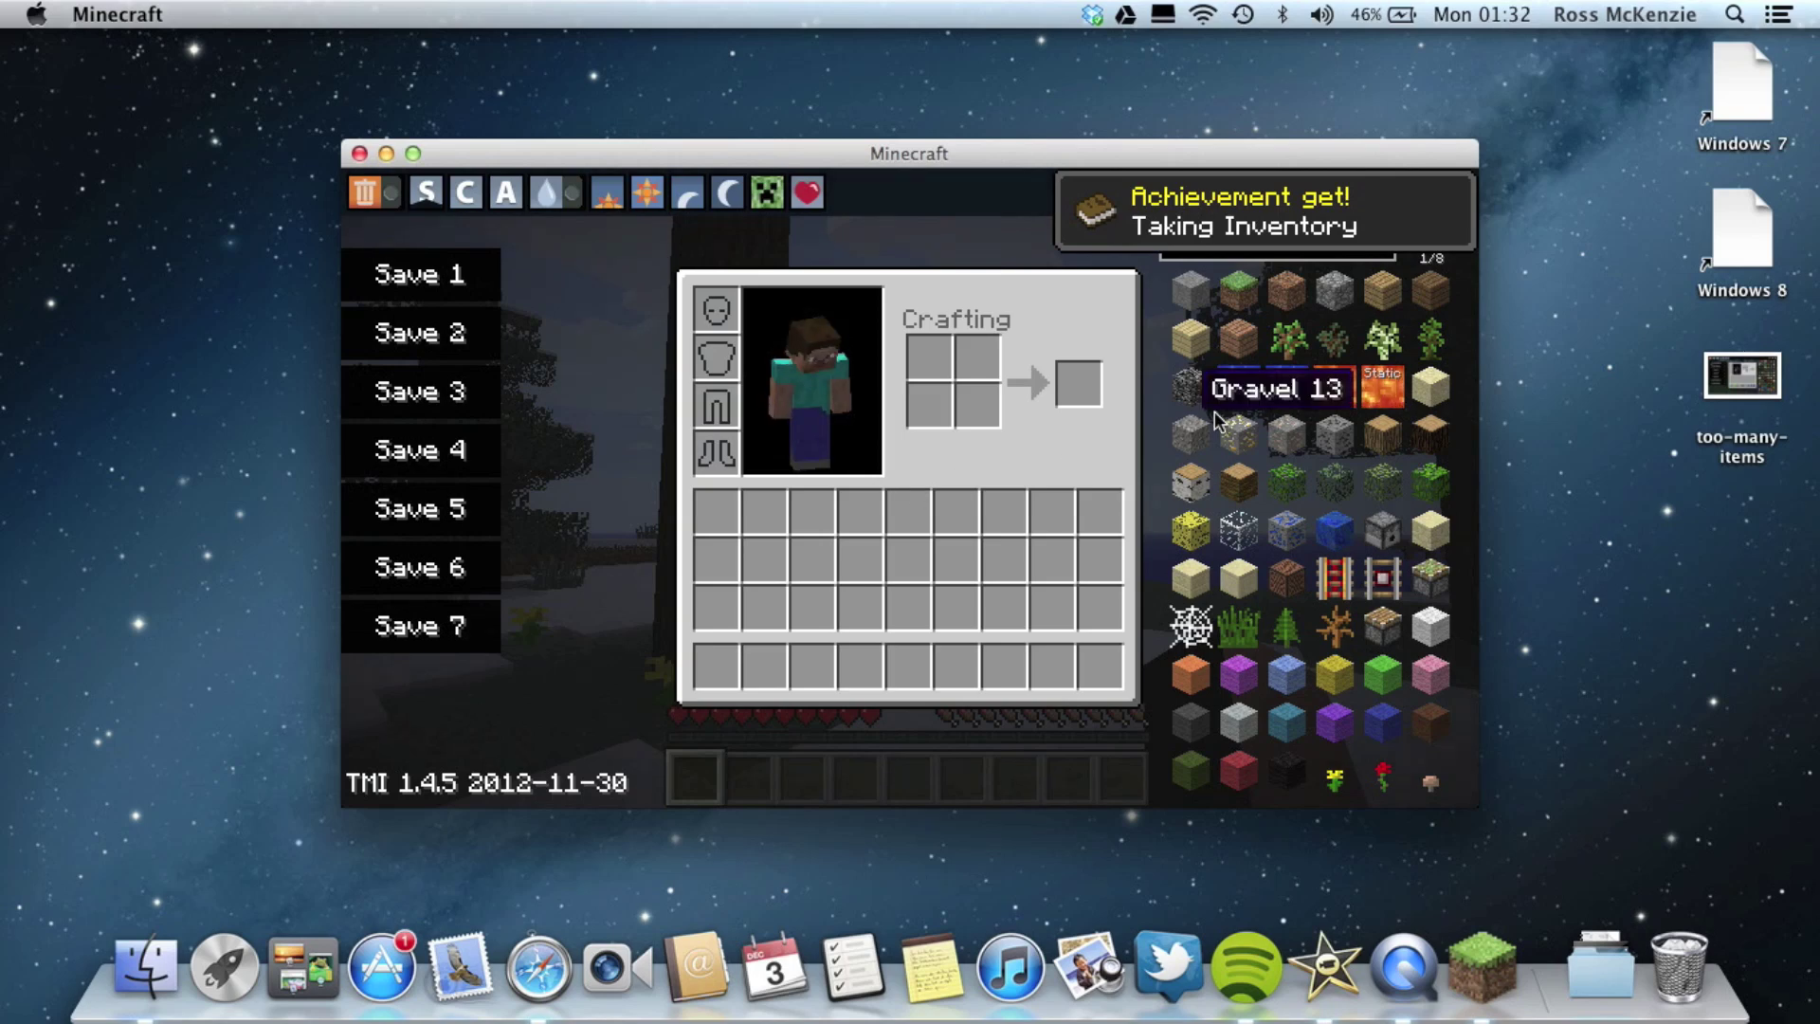